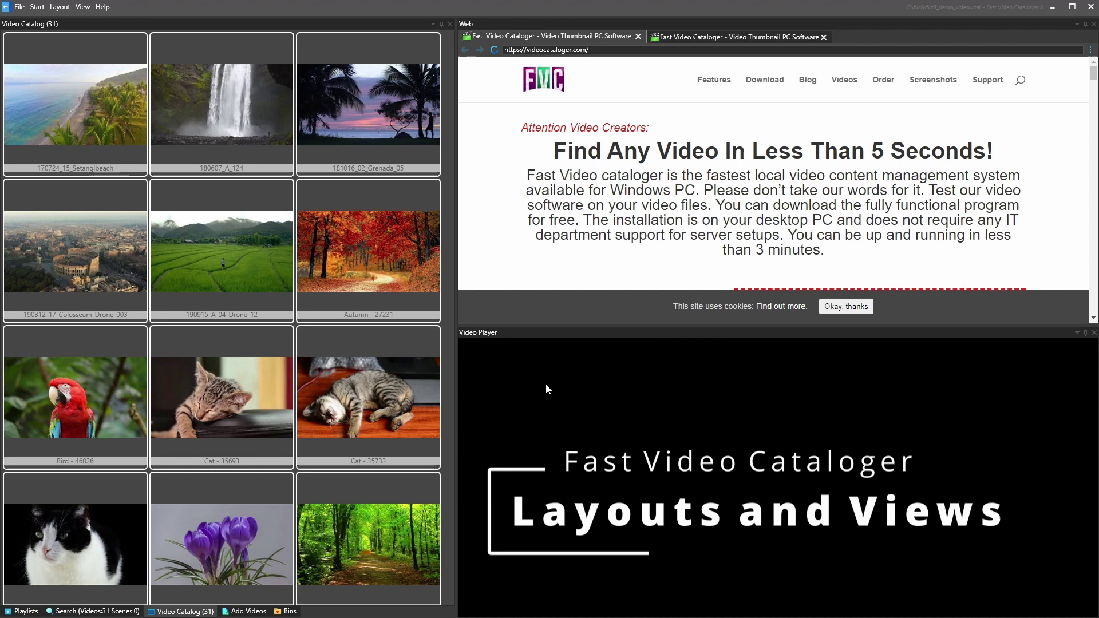
Show the Add Videos panel, then return to the video catalog thumbnails.
mouse_move(549, 377)
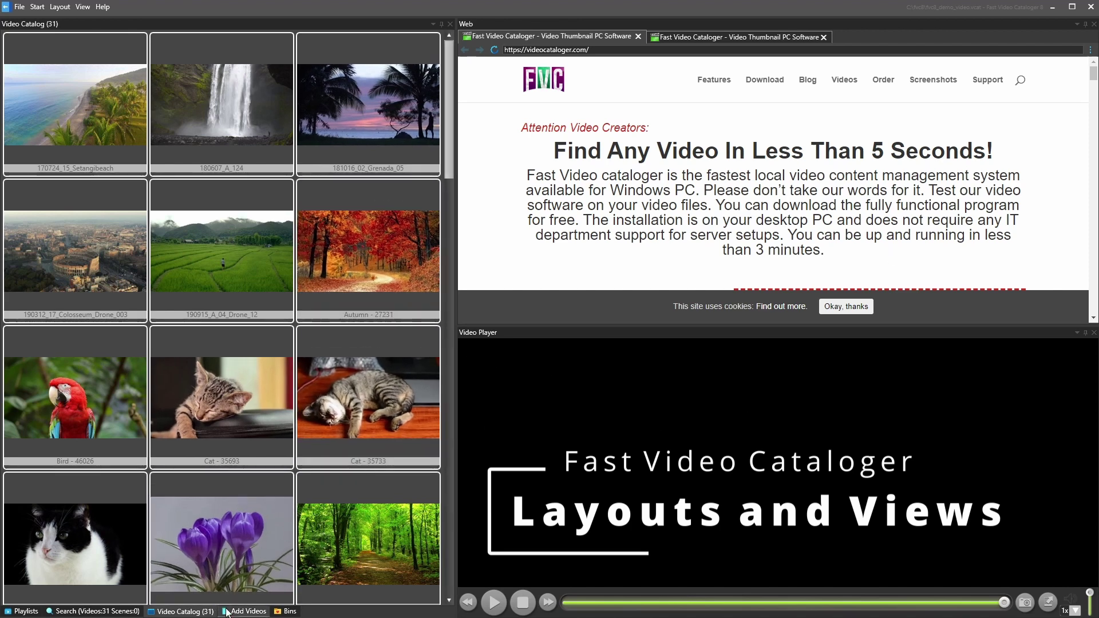
left_click(245, 611)
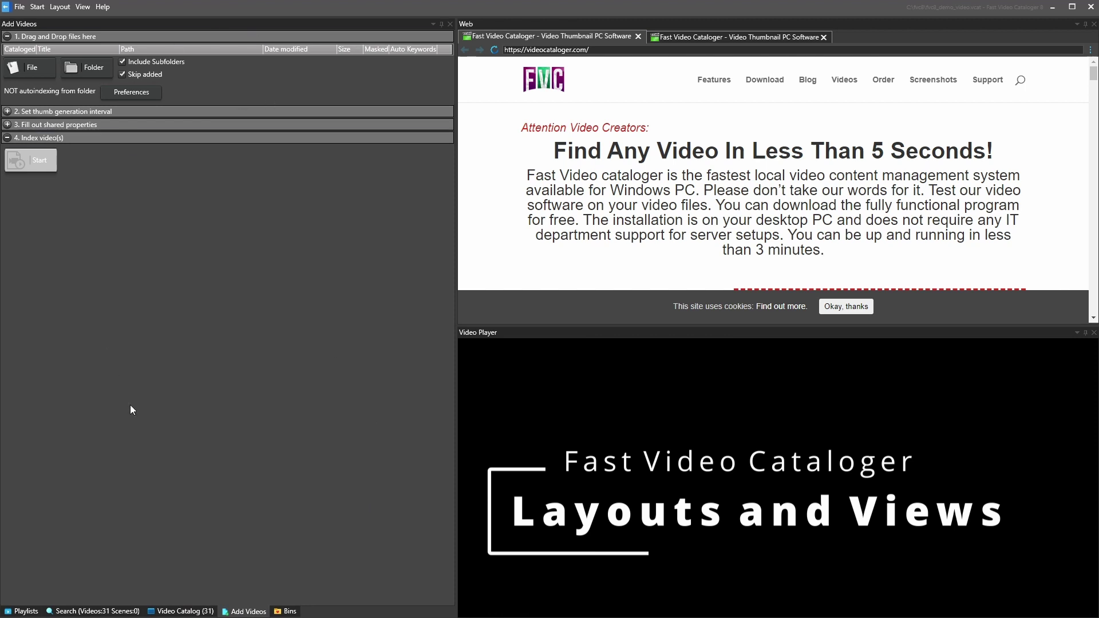
left_click(184, 611)
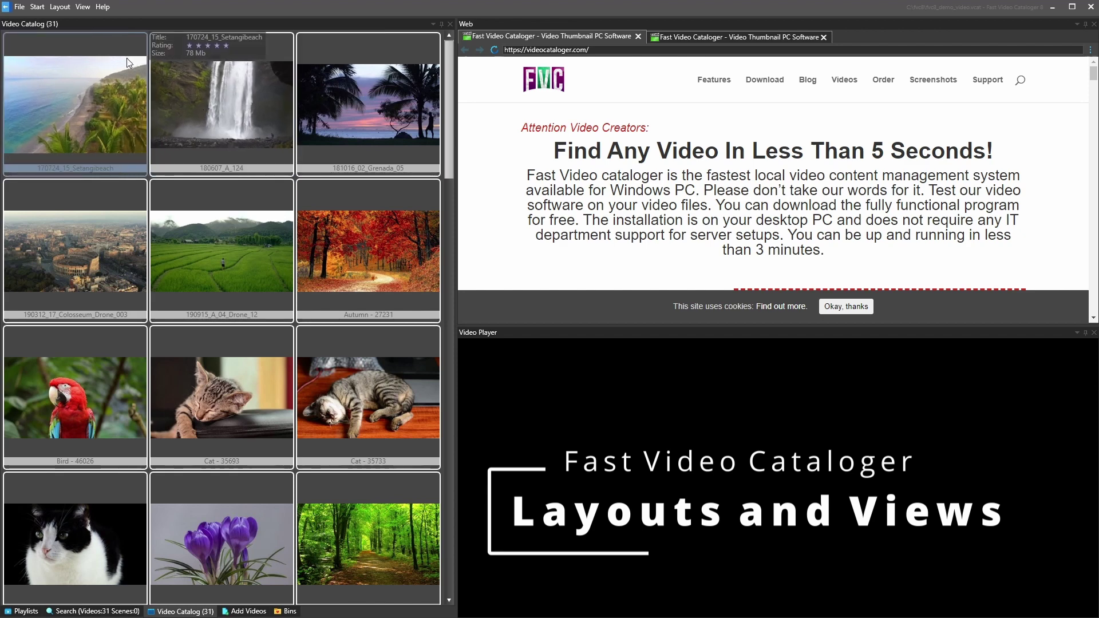
Cycle the catalog view through Medium and Small thumbnails, ending on the Detail list.
left_click(39, 6)
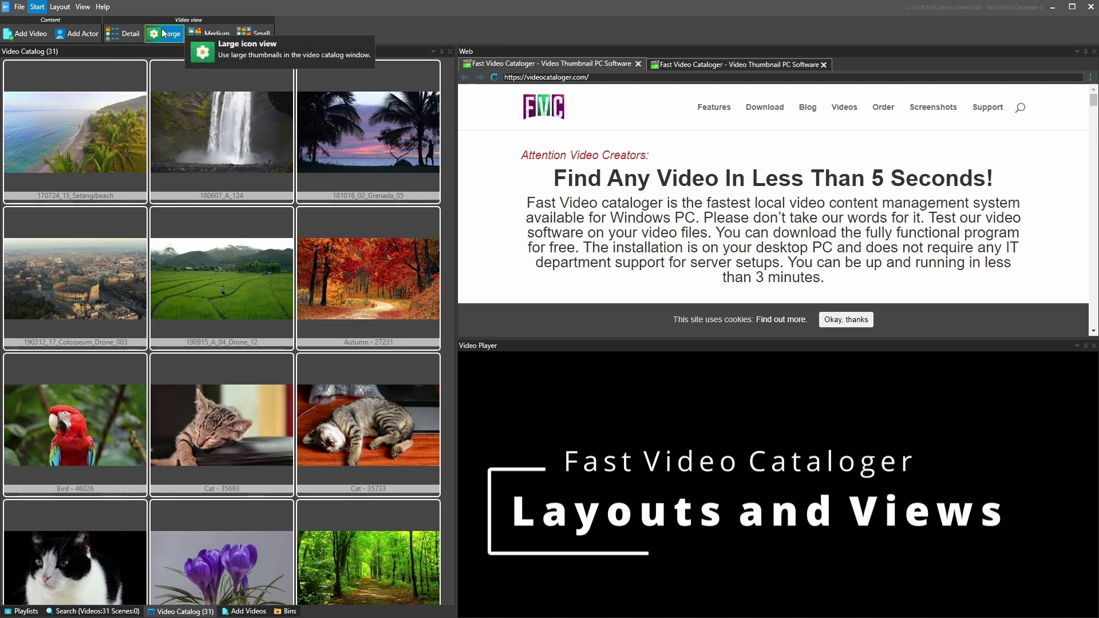
left_click(211, 33)
left_click(255, 36)
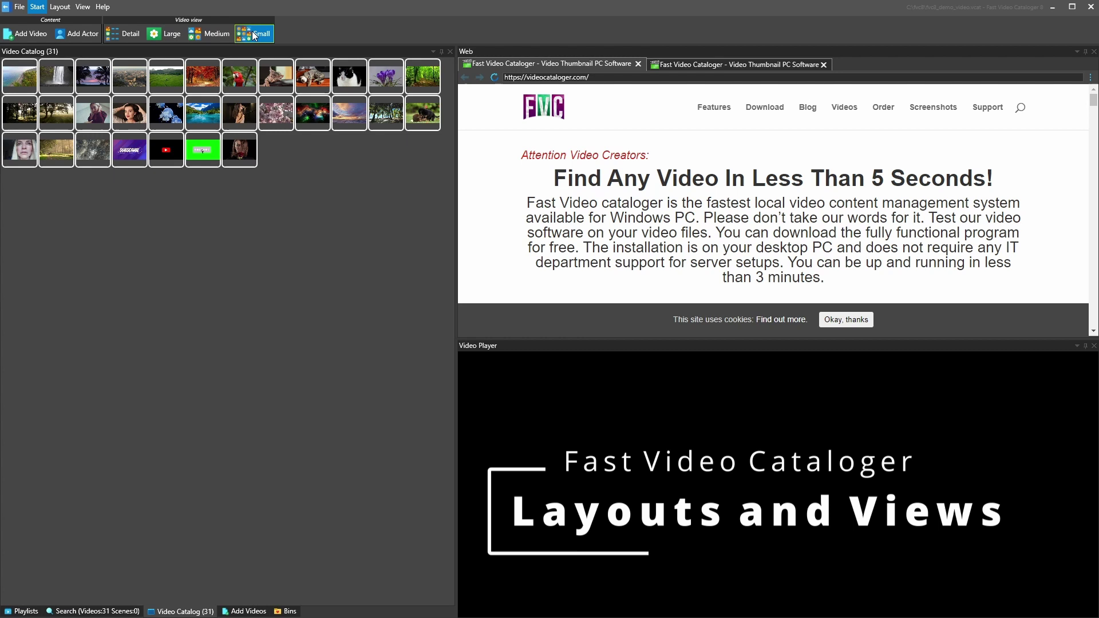
left_click(118, 34)
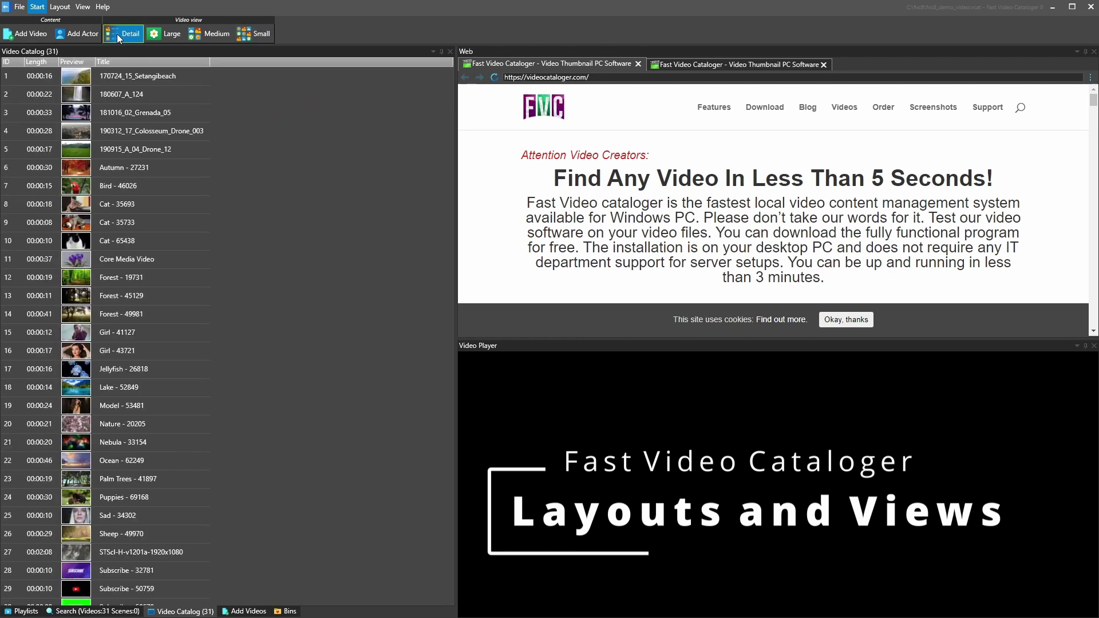
left_click(142, 338)
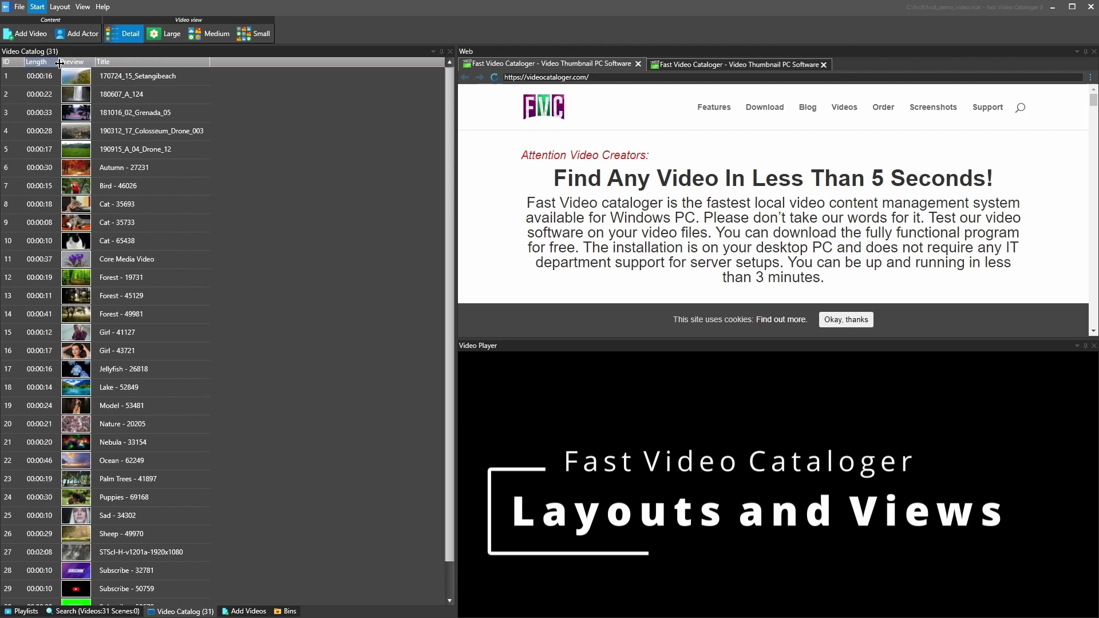
Widen the Preview column, collapse the ribbon with Ctrl+F1, and move Preview before Length.
left_click(11, 76)
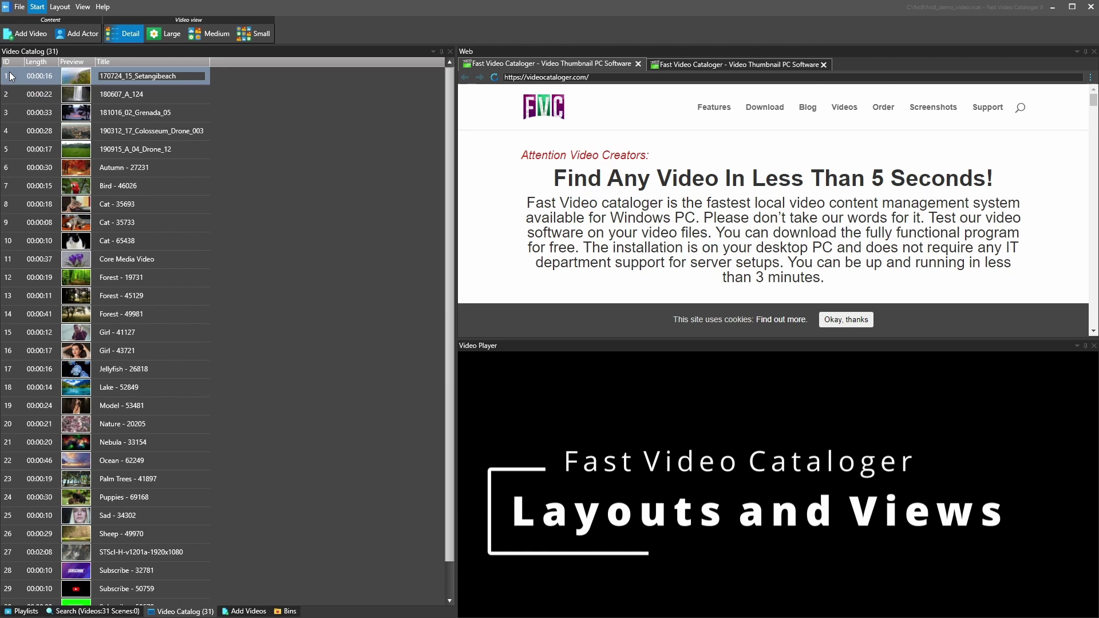
left_click_drag(37, 77, 98, 62)
key("ctrl+F1")
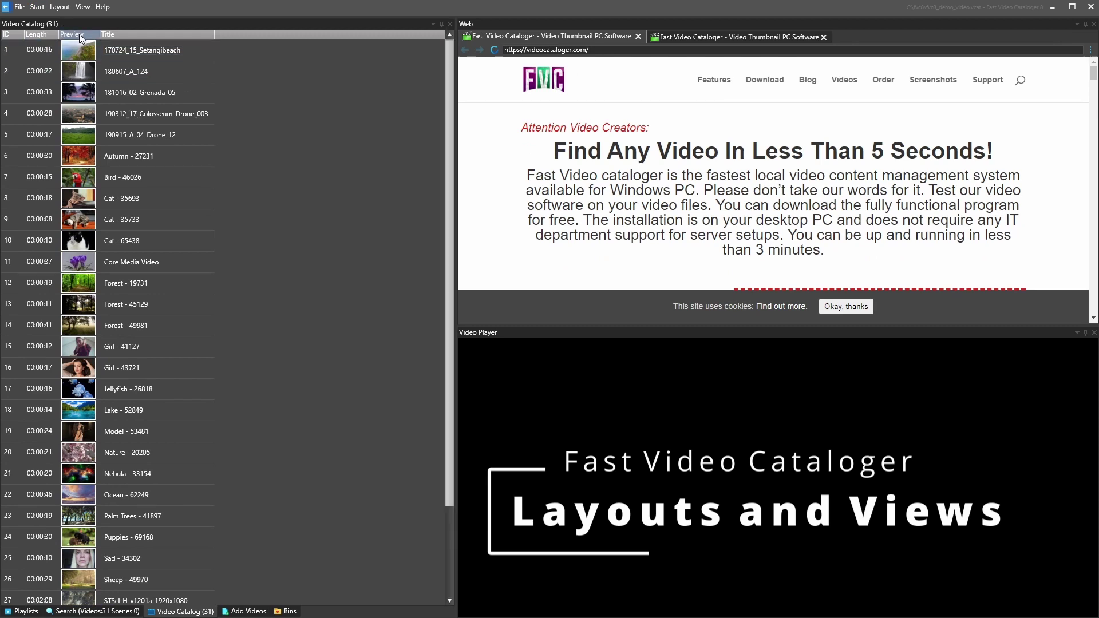
left_click_drag(38, 34, 32, 34)
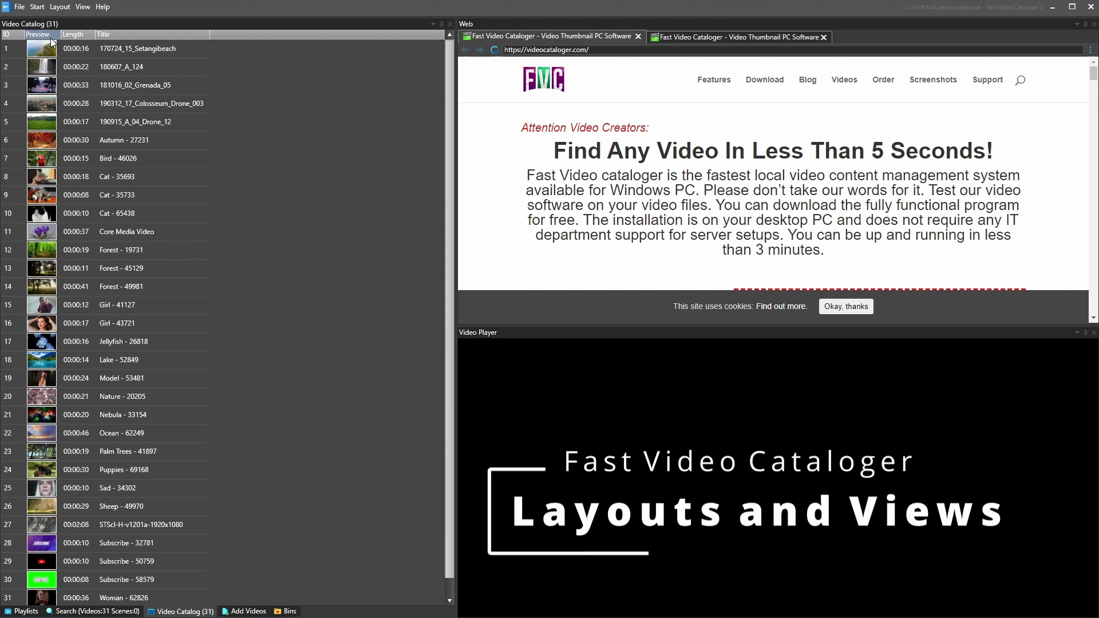
Select the first video row without renaming it, and display the saved layout presets.
left_click(60, 48)
left_click(114, 49)
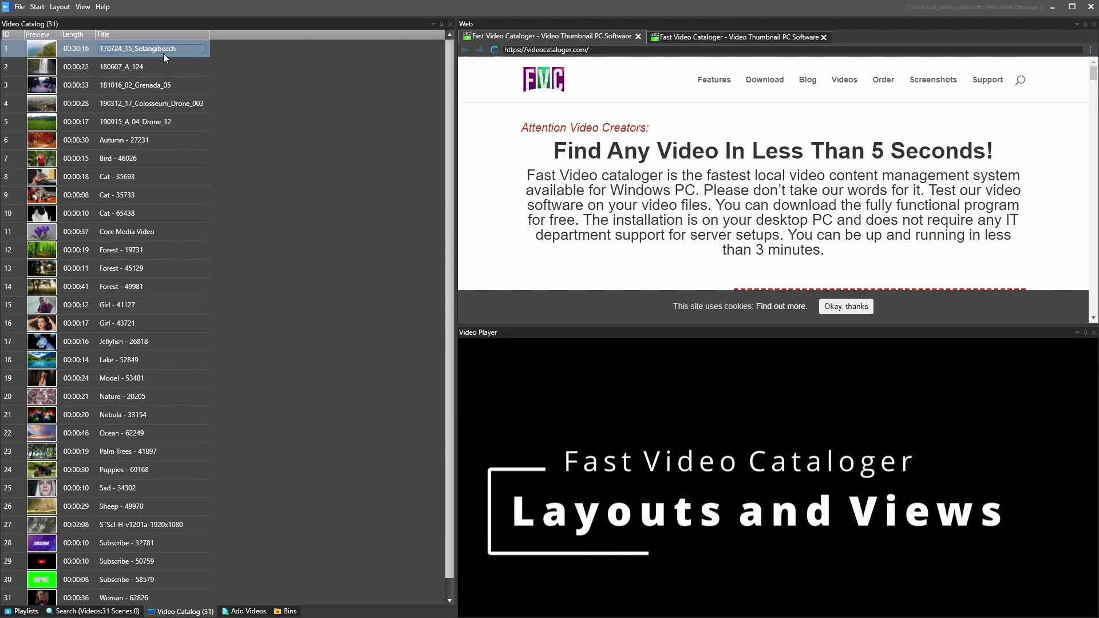
key("Escape")
left_click(60, 7)
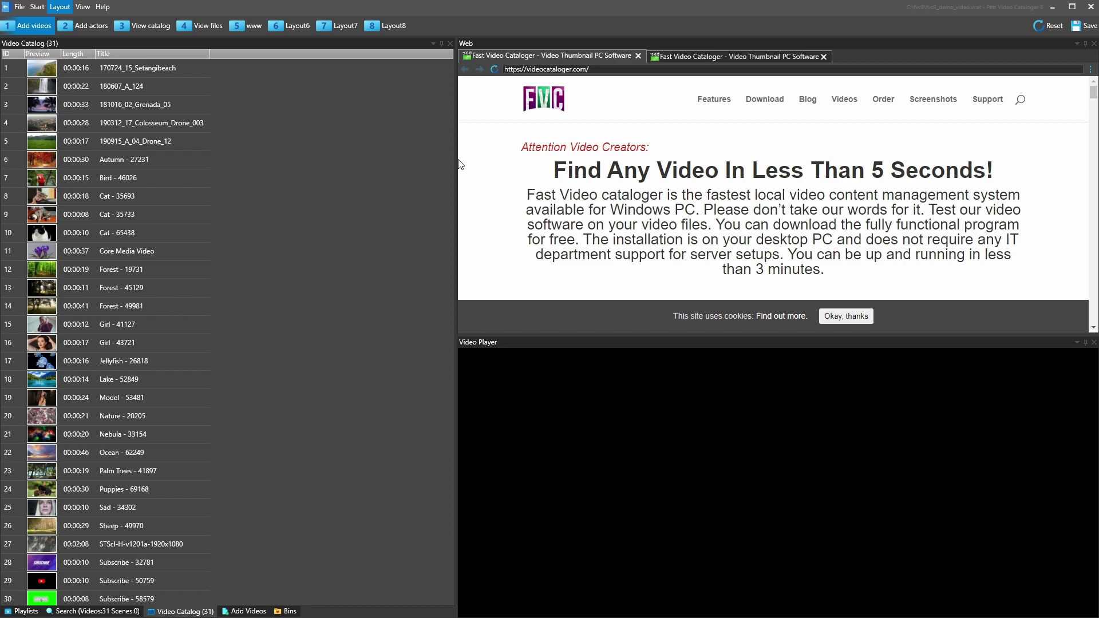
Narrow the catalog with its splitter and dock the Video Catalog panel on the right edge.
left_click_drag(457, 157, 287, 166)
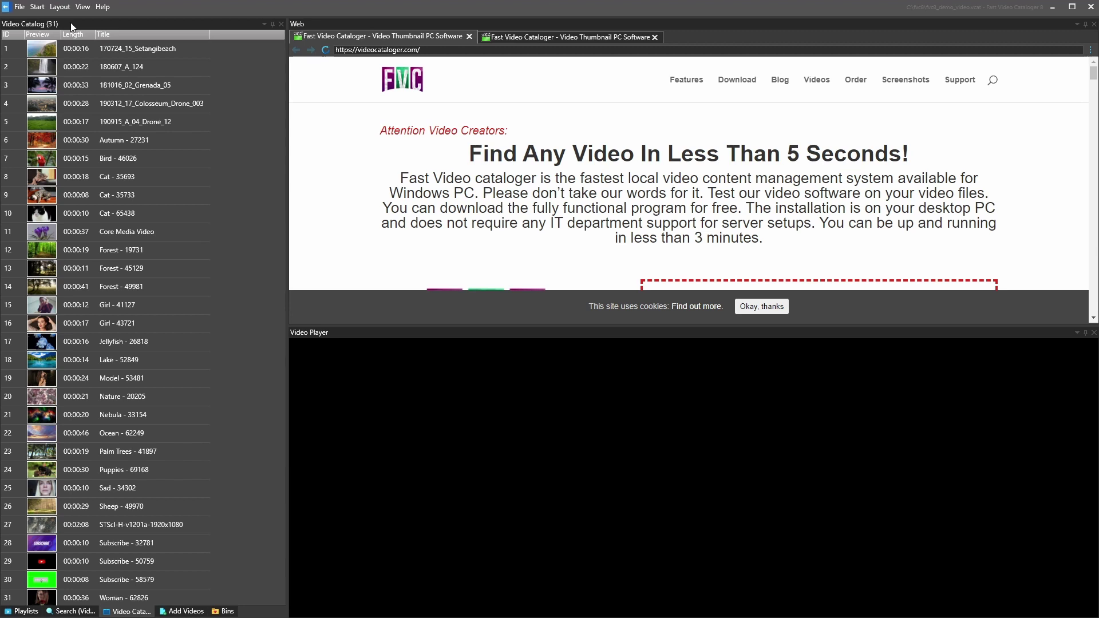
left_click_drag(71, 23, 1091, 318)
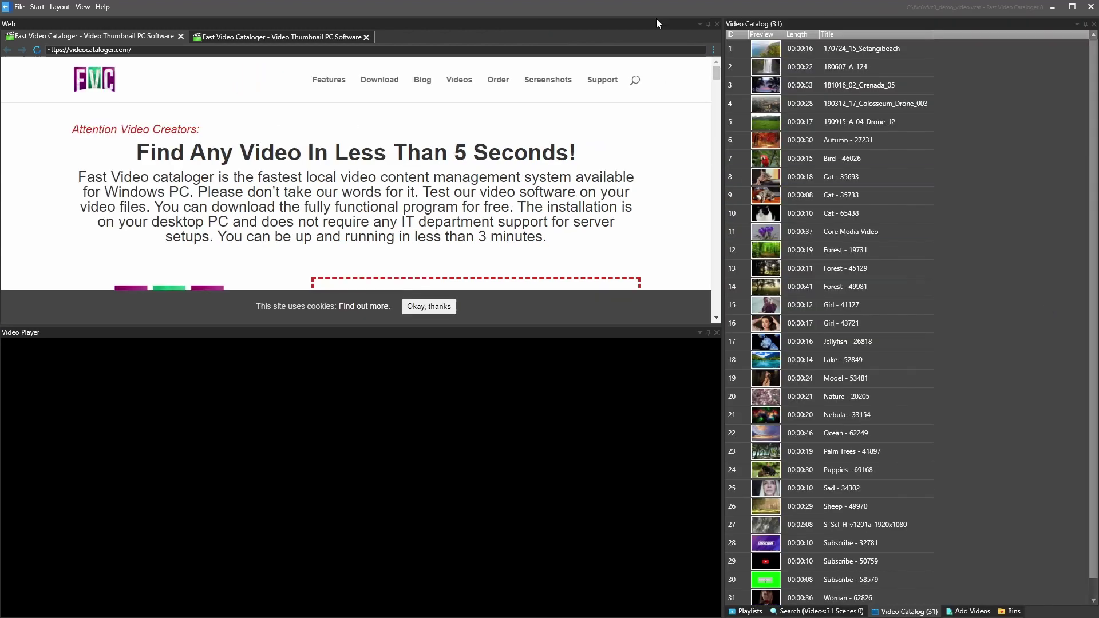
Browse the Playlists, Search and Video Catalog panels, then dock Add Videos on the far left.
left_click(898, 513)
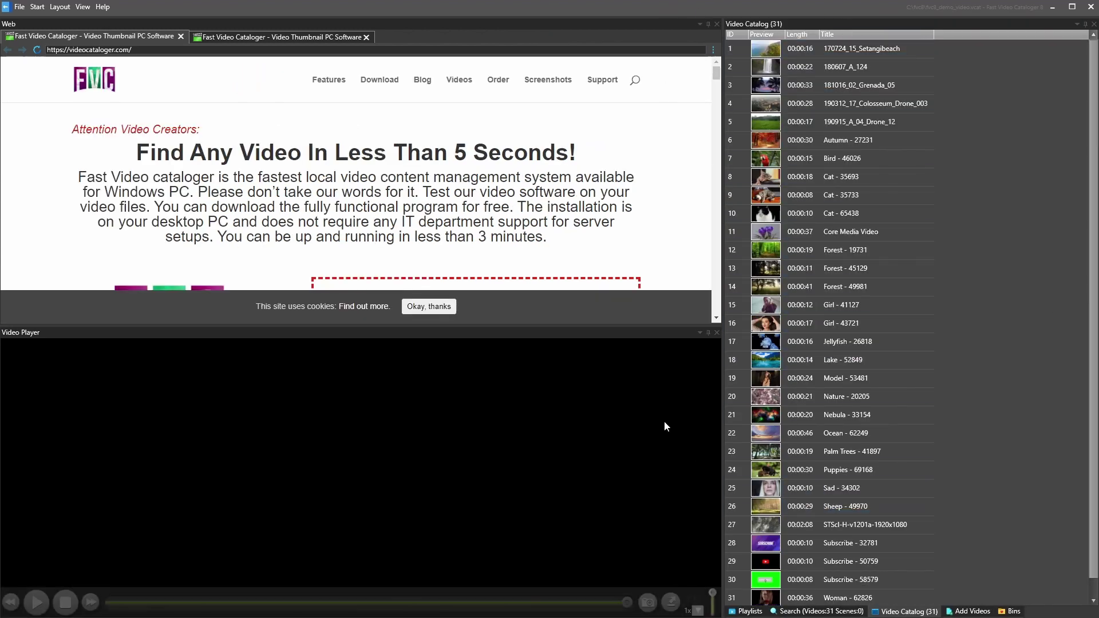
left_click(756, 600)
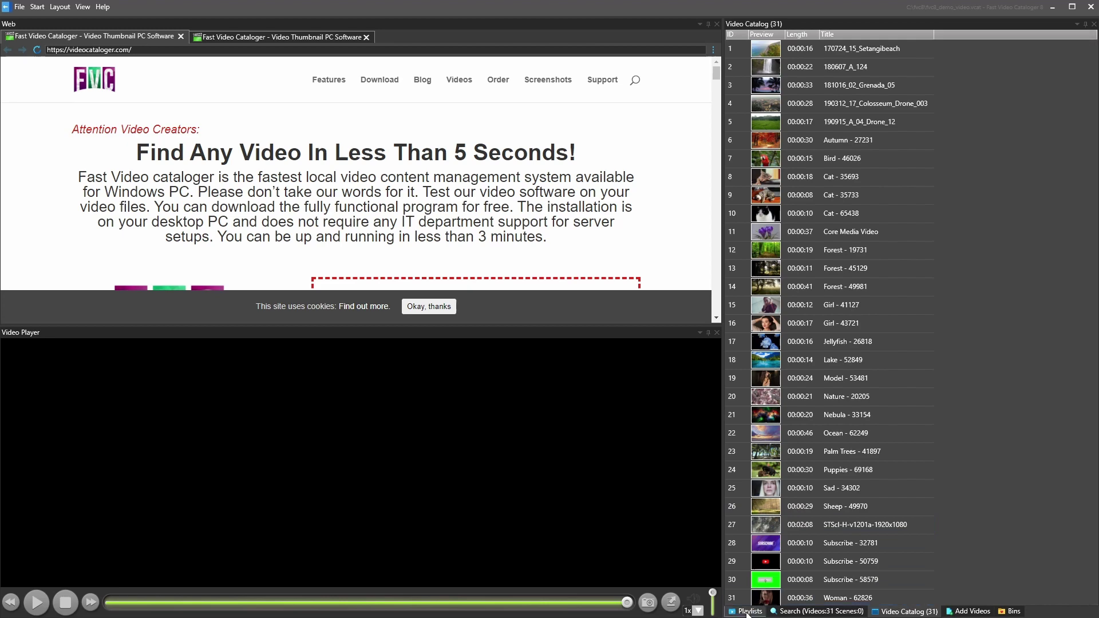
left_click(755, 609)
left_click(824, 613)
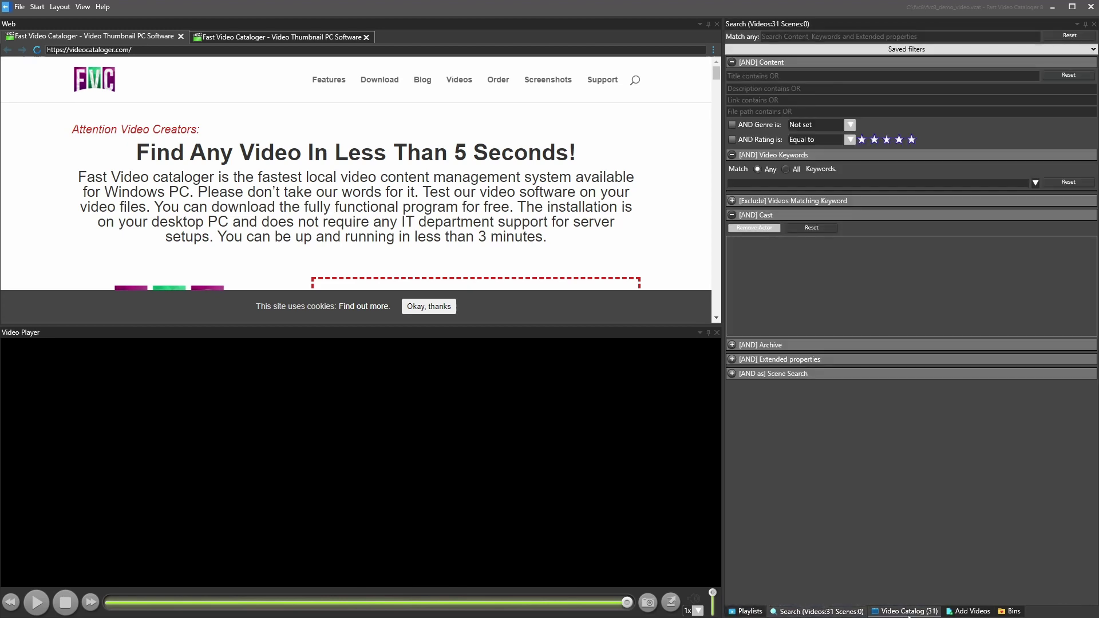
left_click(909, 612)
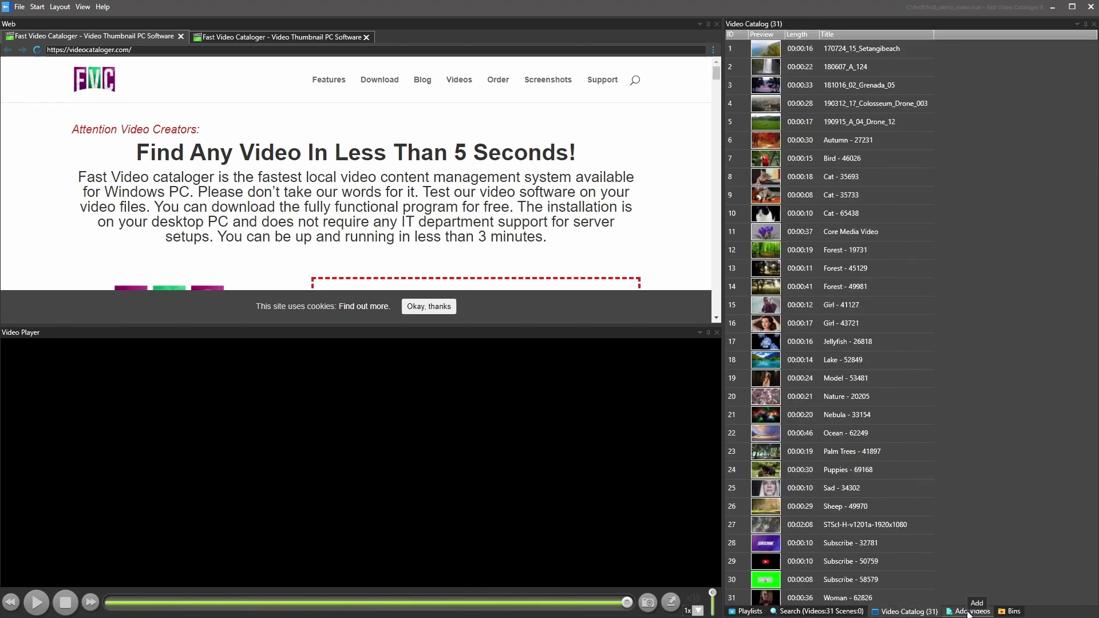
left_click(971, 612)
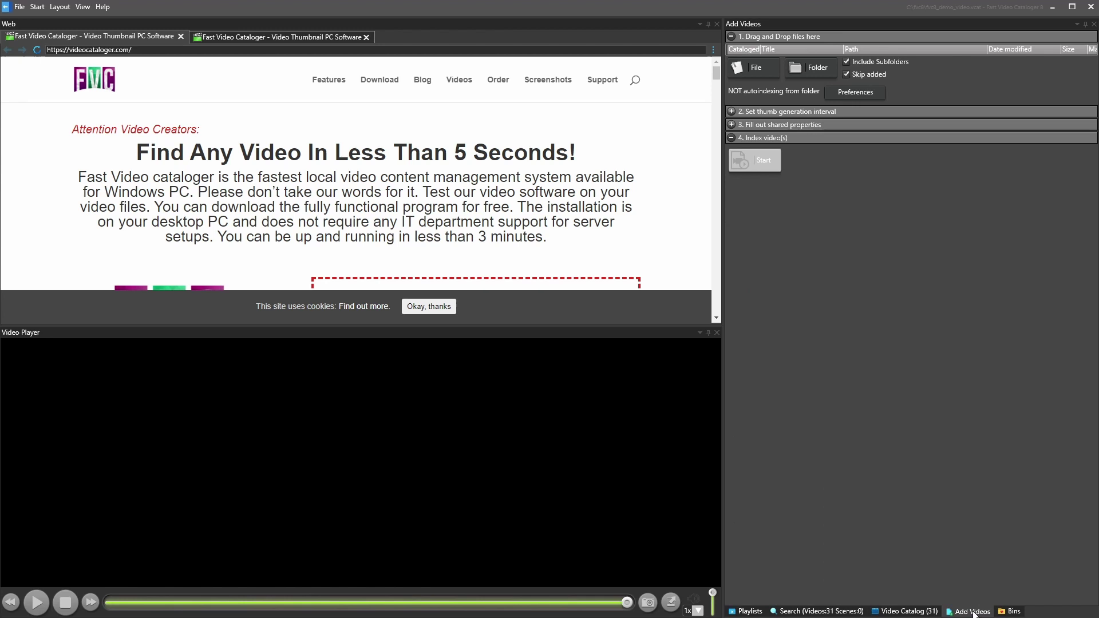
left_click_drag(973, 613, 10, 325)
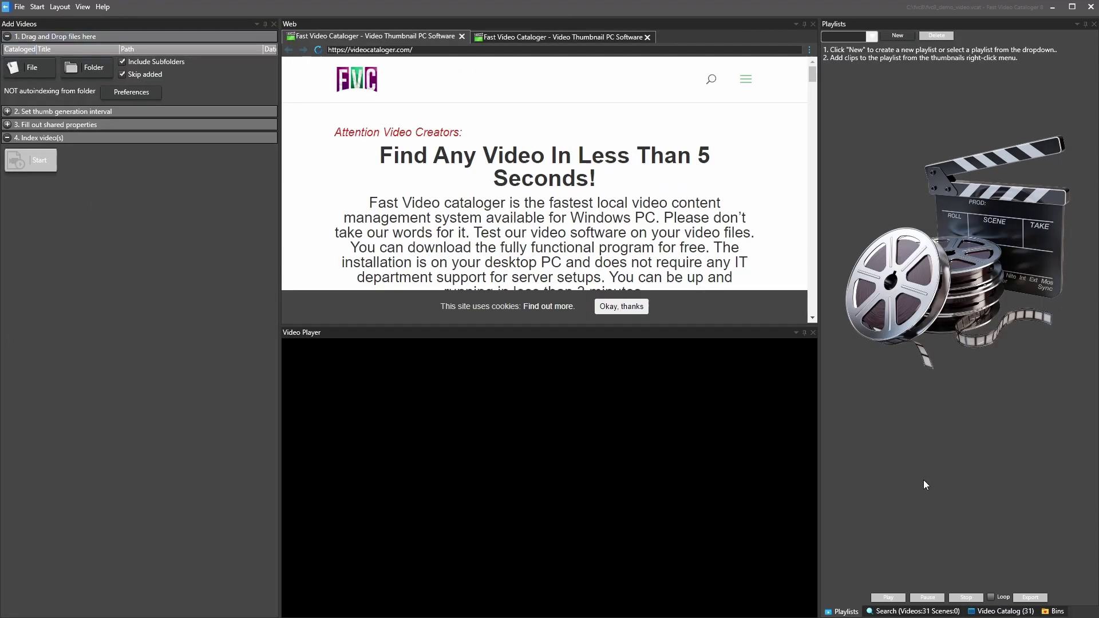
Select 170724_15_Setangibeach in the right-hand catalog and play it from its first scene.
left_click(1011, 611)
left_click(939, 287)
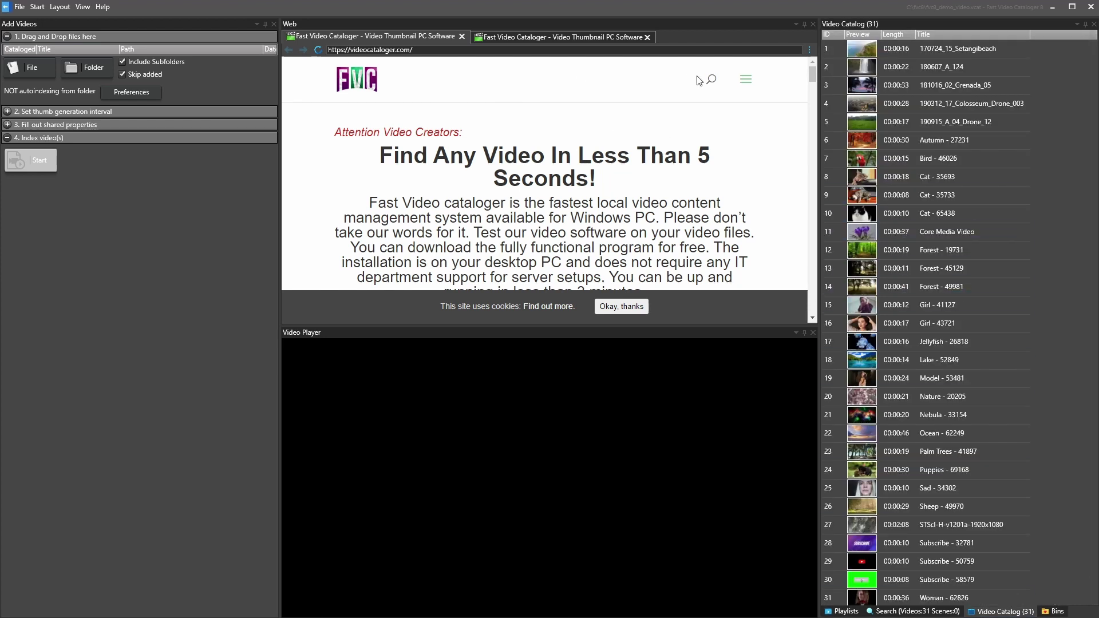
left_click(868, 45)
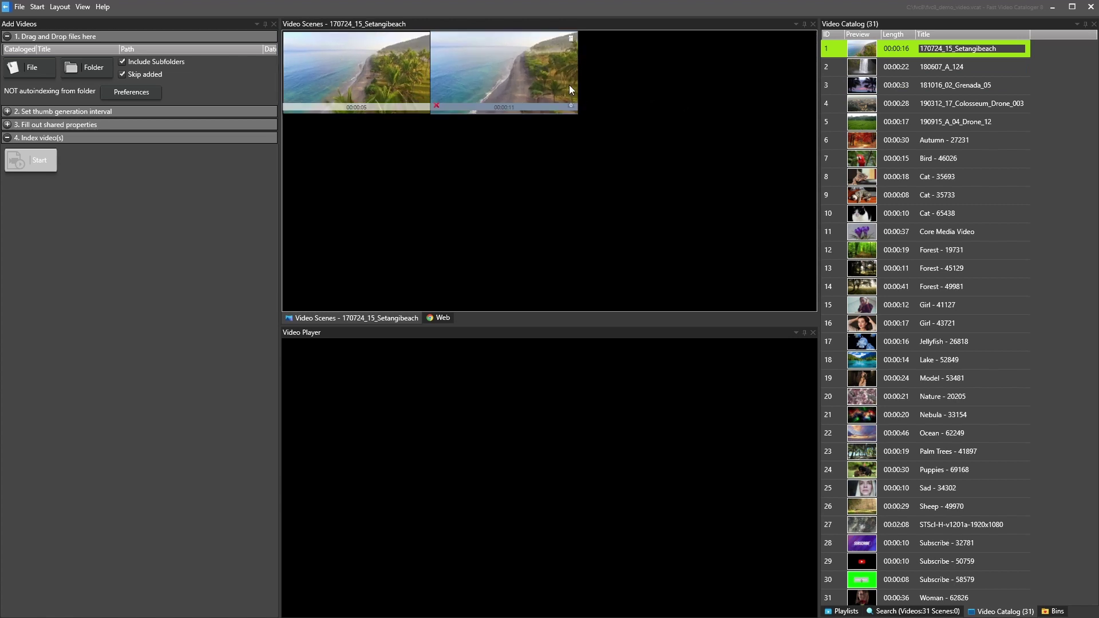
left_click(319, 64)
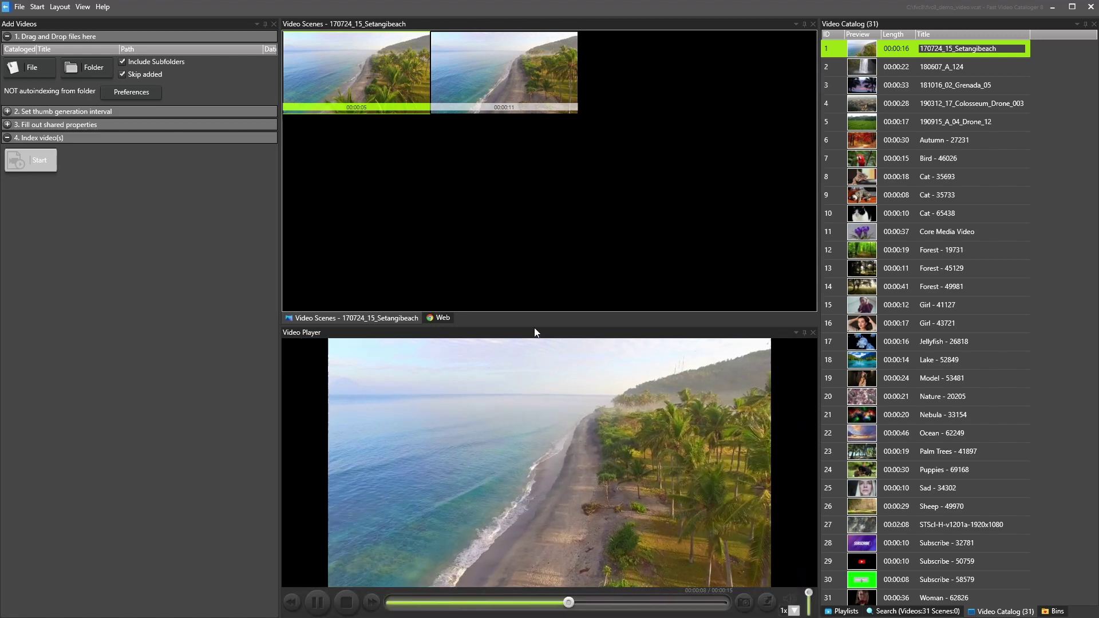
Dock the Video Player beneath Add Videos and replay the beach clip from the 00:00:05 scene.
left_click_drag(503, 334, 135, 351)
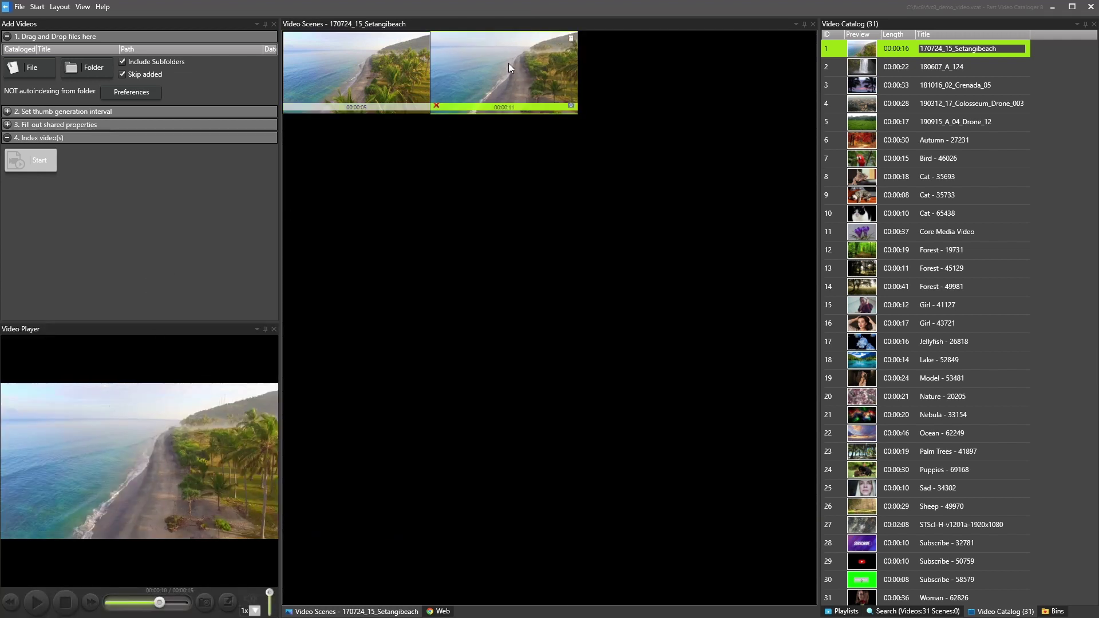
left_click(360, 67)
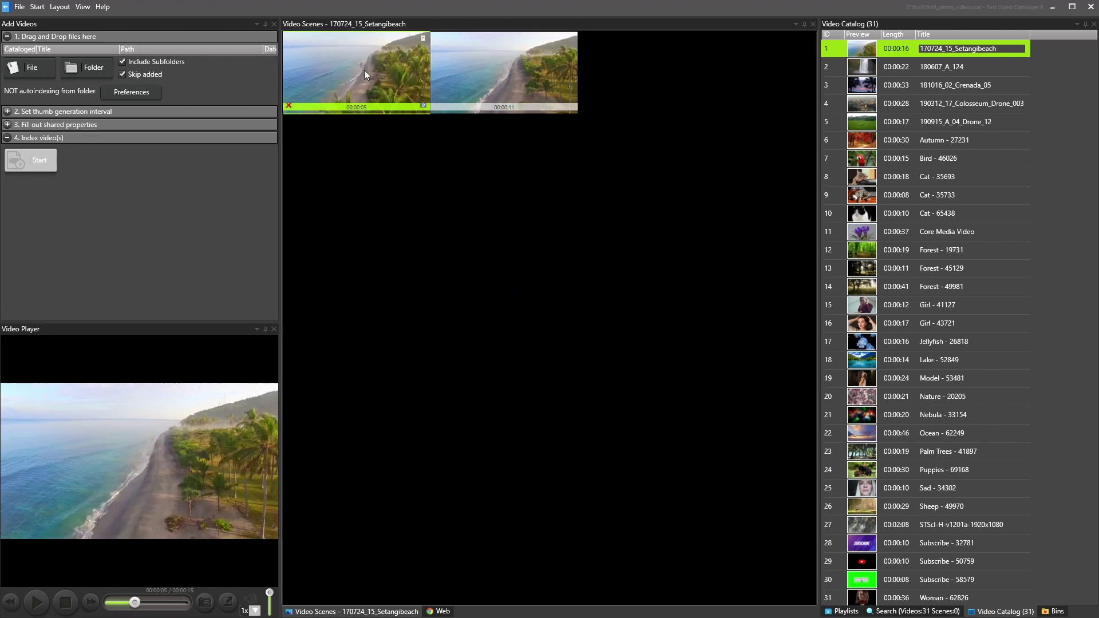
left_click(67, 465)
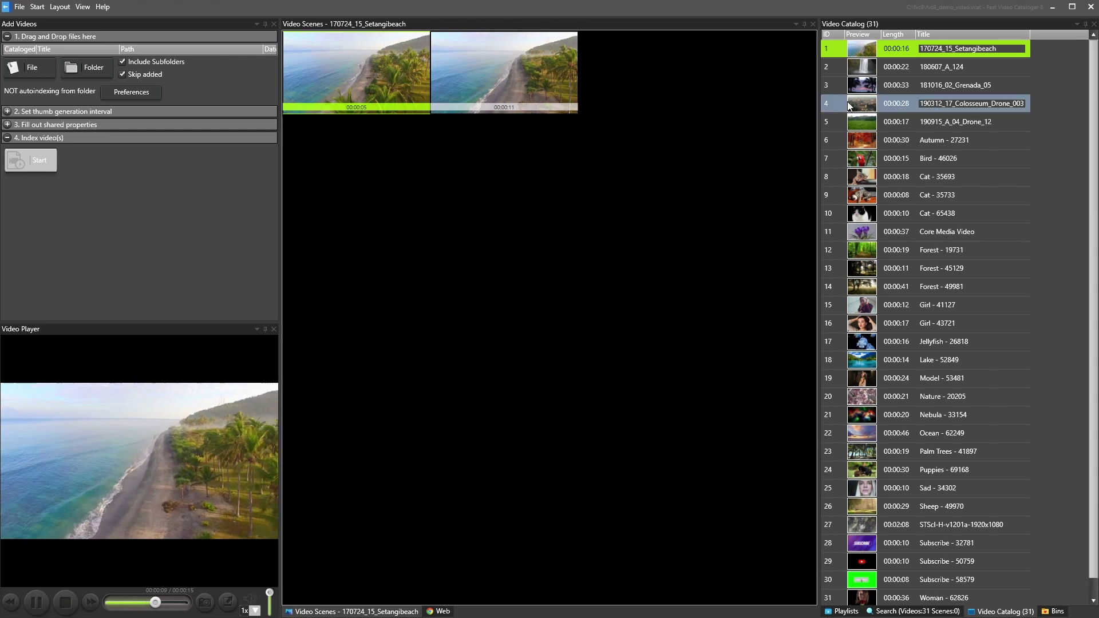
Arrow down past the Colosseum drone video to select Cat - 35693.
key("Down")
key("Down")
key("Down")
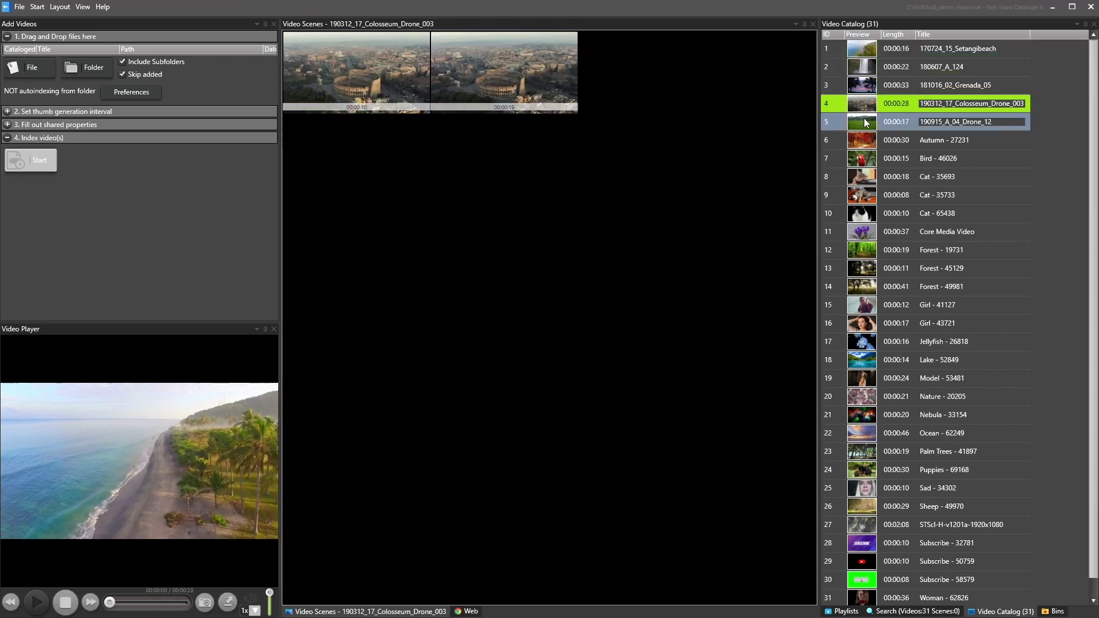
key("Down")
key("Down")
key("Down")
key("Down")
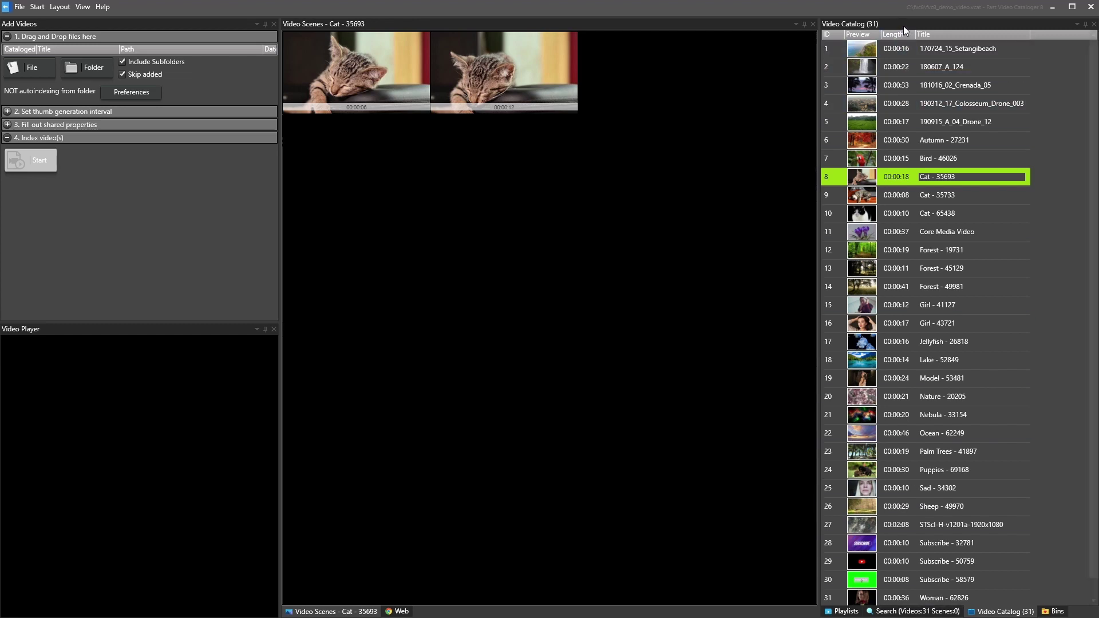
Dock the Video Catalog at the upper left above the player, then show the window-layout options.
left_click_drag(904, 26, 184, 170)
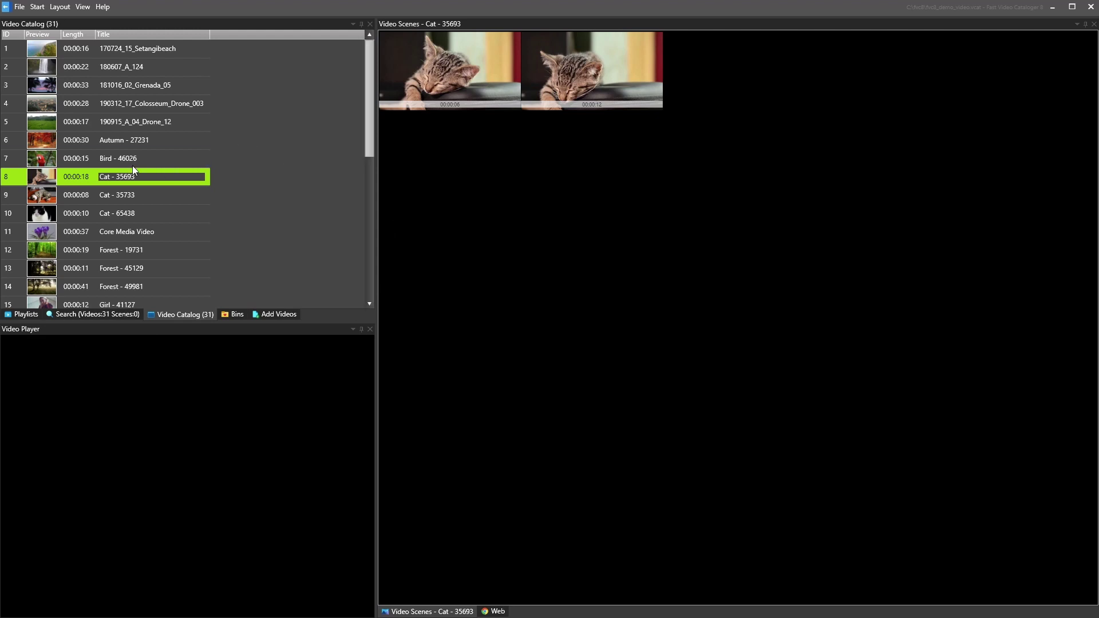
left_click(60, 8)
left_click(61, 8)
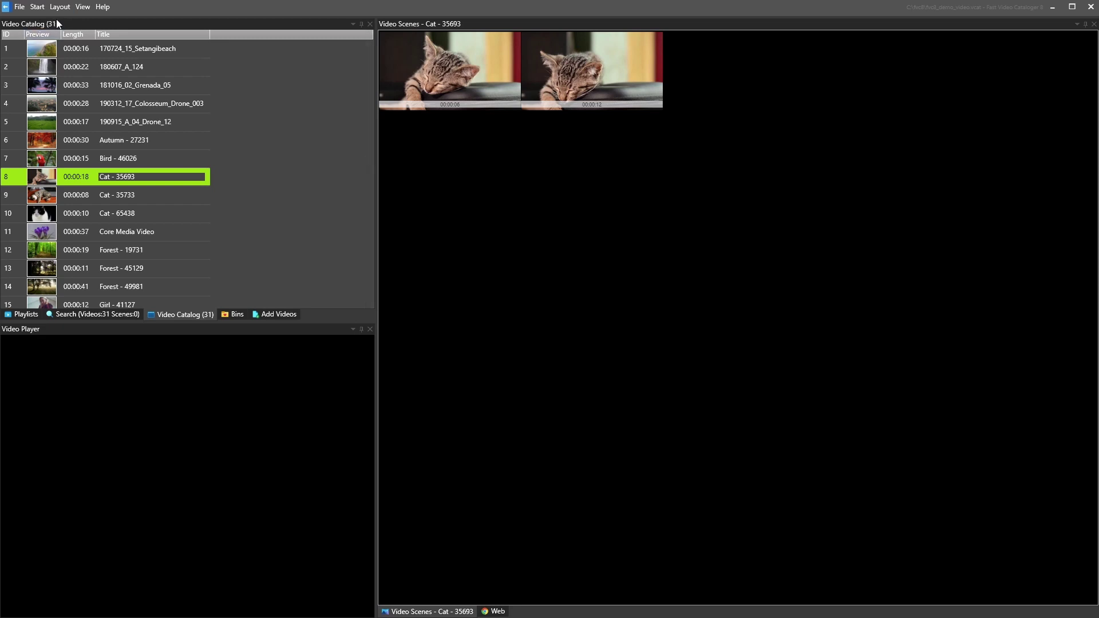
left_click(84, 8)
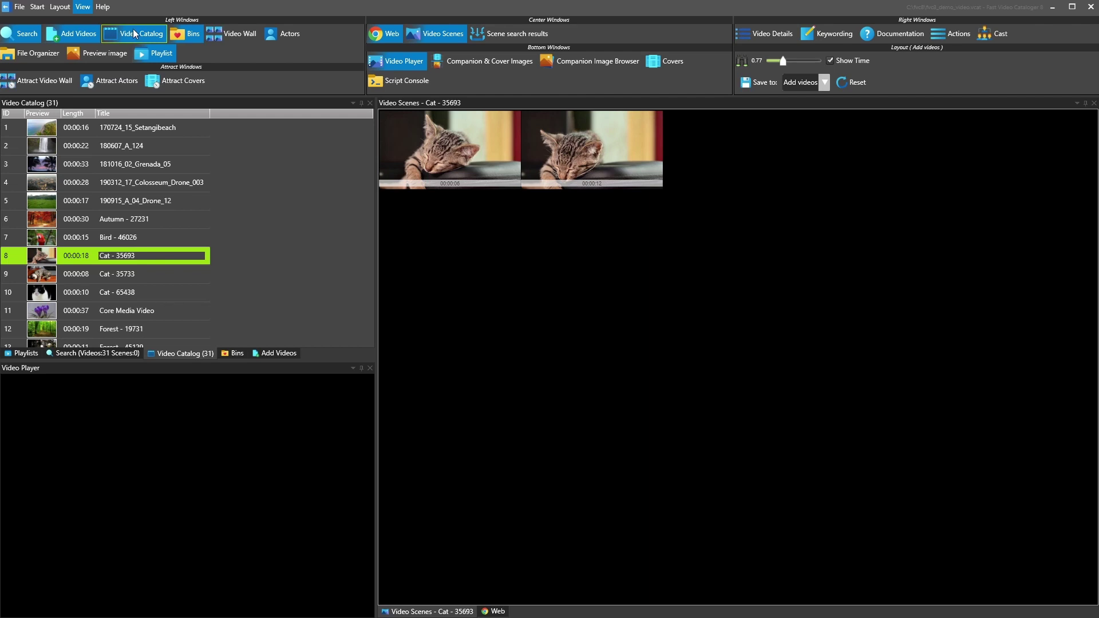
Select Autumn - 27231 in the catalog and reopen the window-layout options.
left_click(40, 240)
left_click(43, 142)
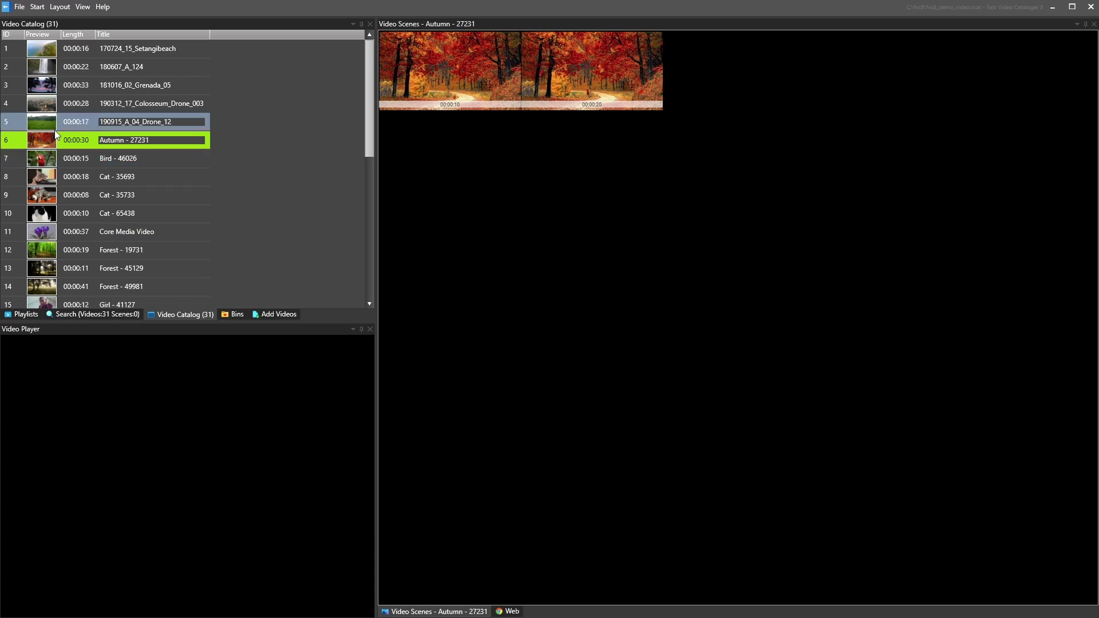
left_click(86, 8)
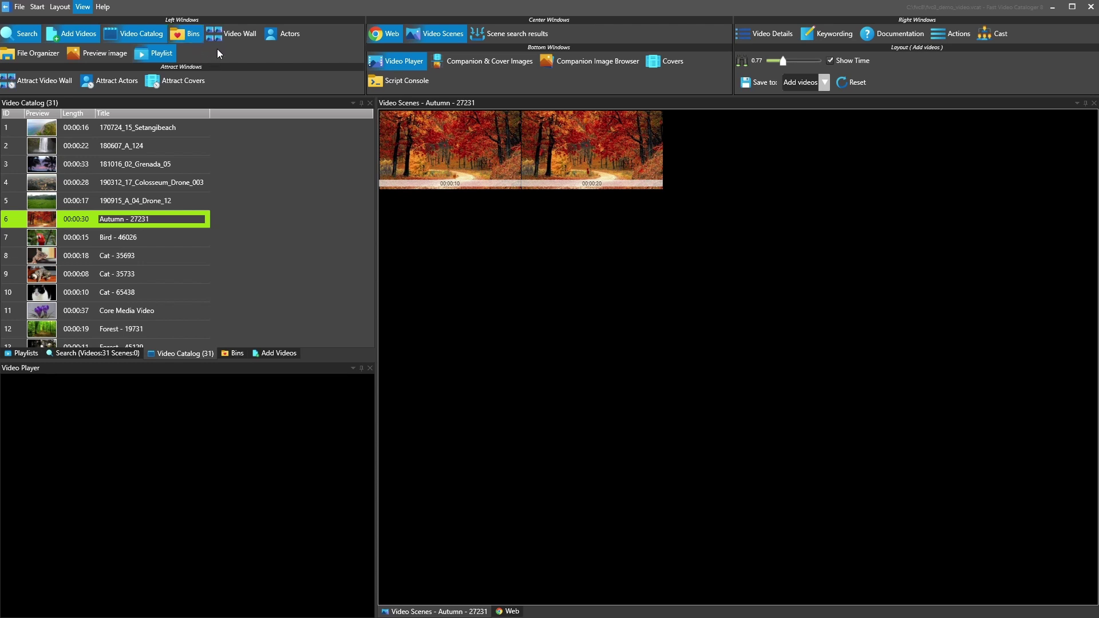
left_click(223, 33)
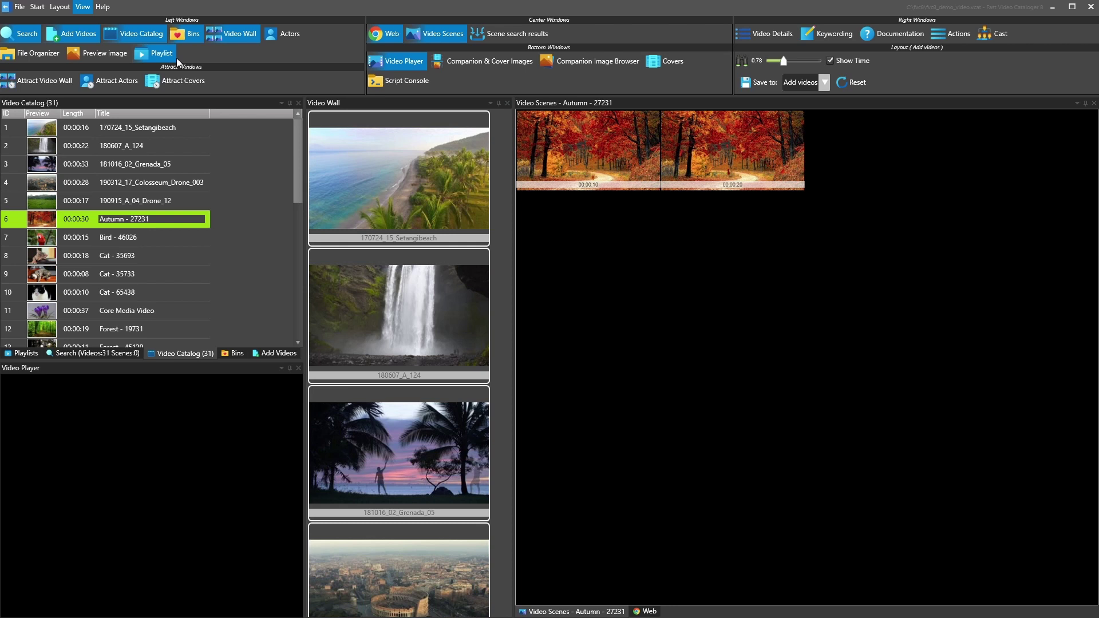
left_click(226, 36)
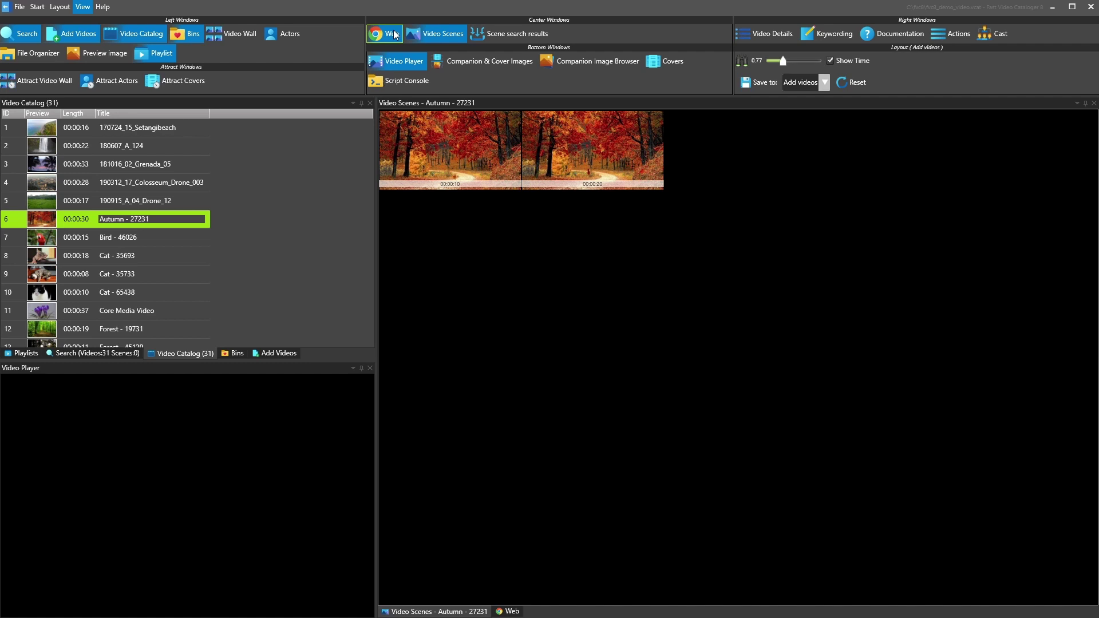
Toggle Video Scenes off and back on, then add a Scene search results panel to the centre.
left_click(430, 34)
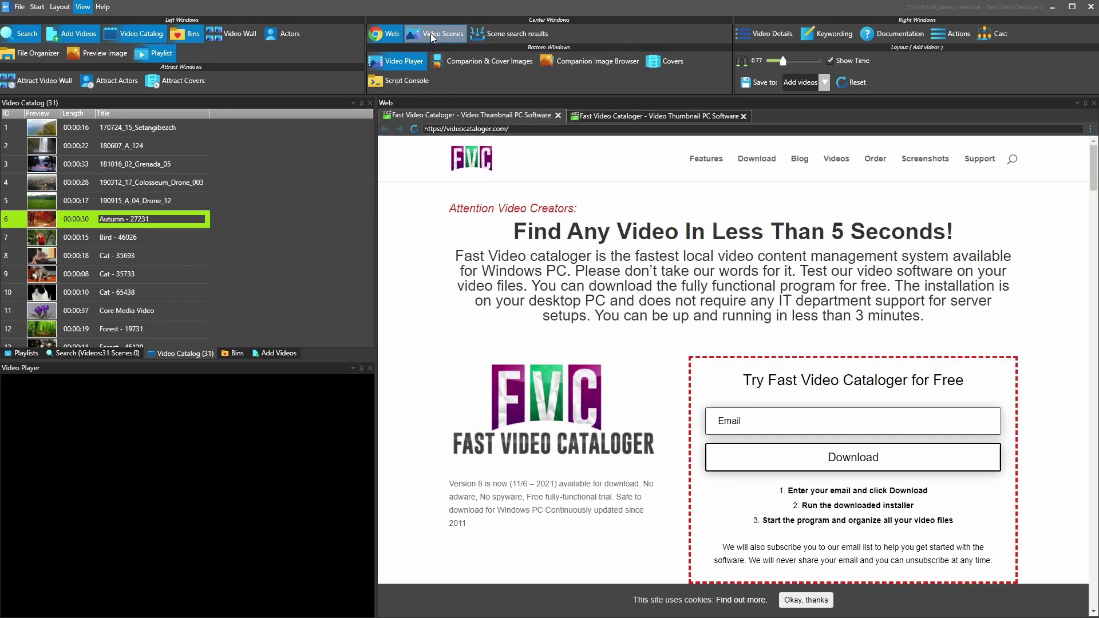
left_click(431, 33)
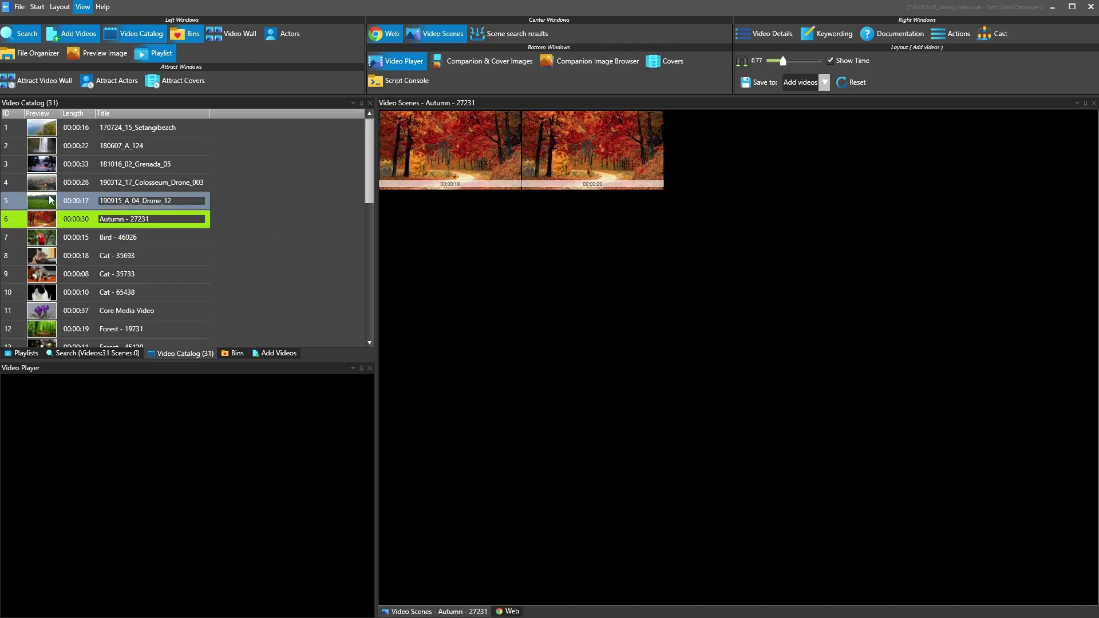
left_click(510, 38)
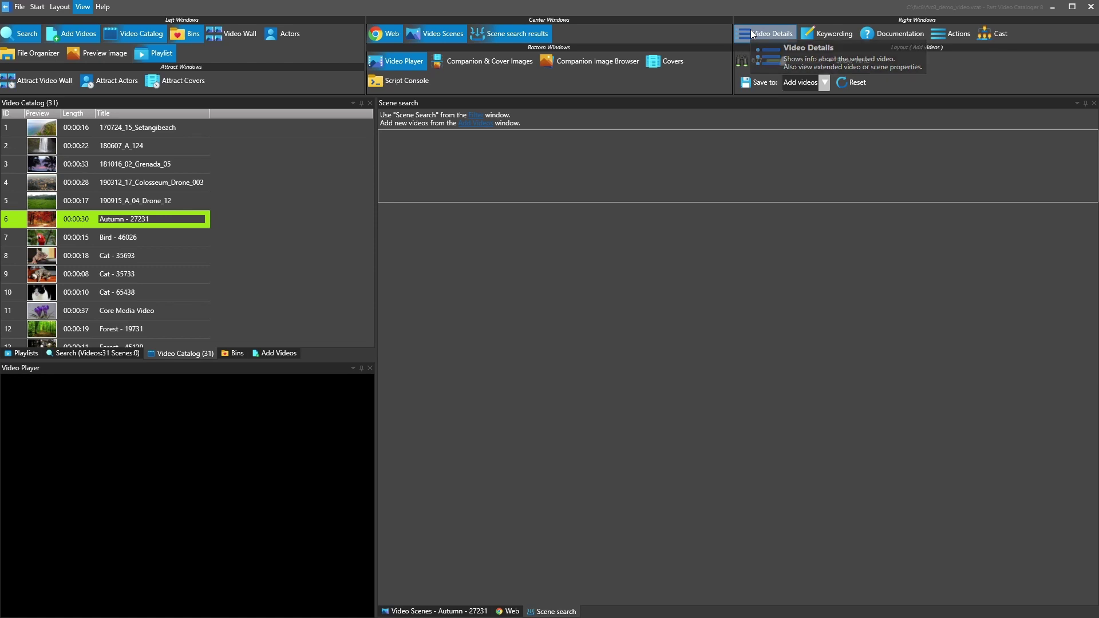
Show a widened Video Details panel for Bird - 46026 with creation date, duration and format expanded.
left_click(751, 30)
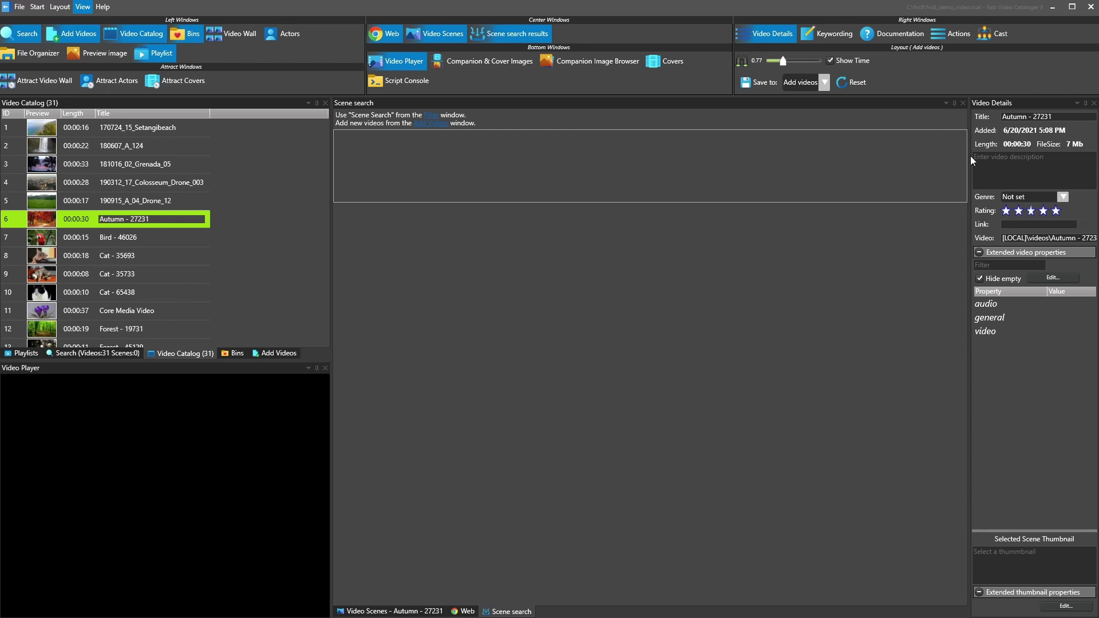
left_click_drag(970, 156, 826, 166)
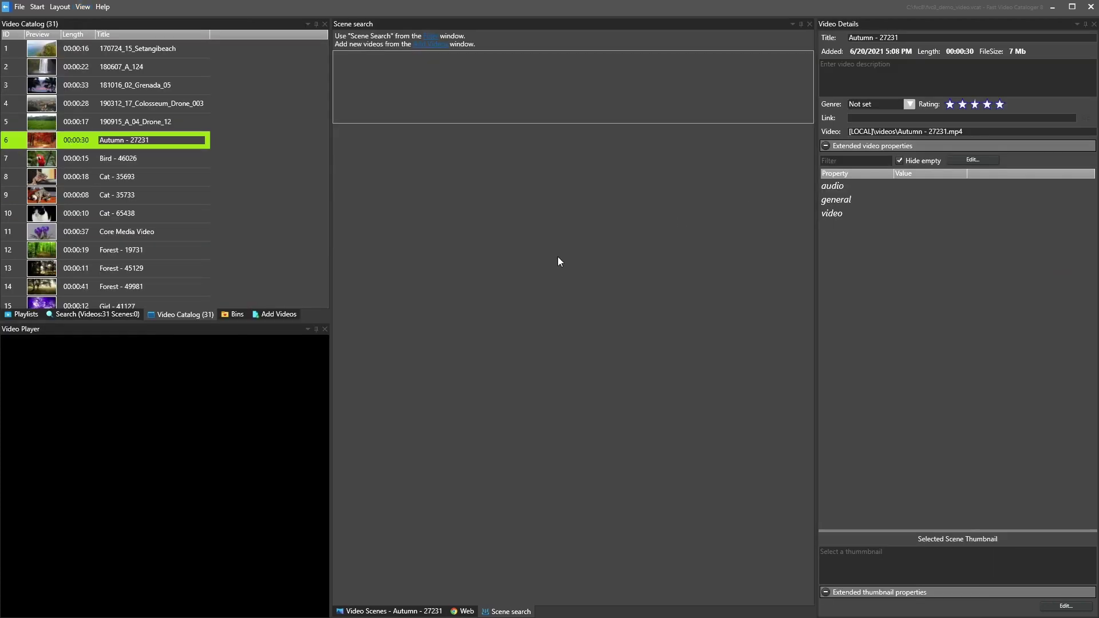
left_click(46, 122)
left_click(44, 142)
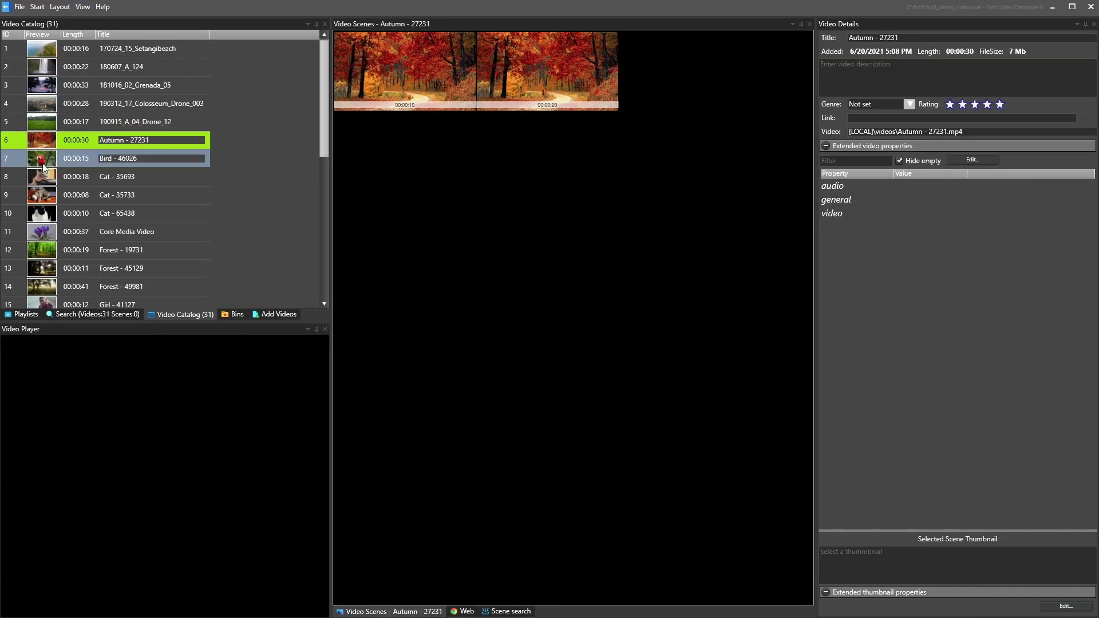
left_click(43, 166)
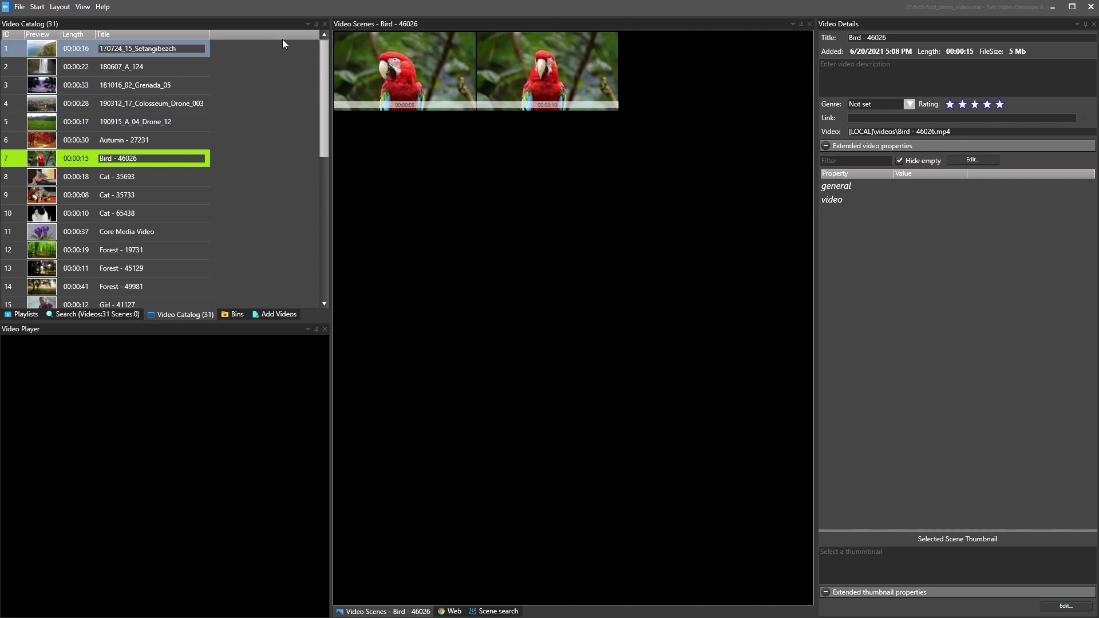
left_click(900, 38)
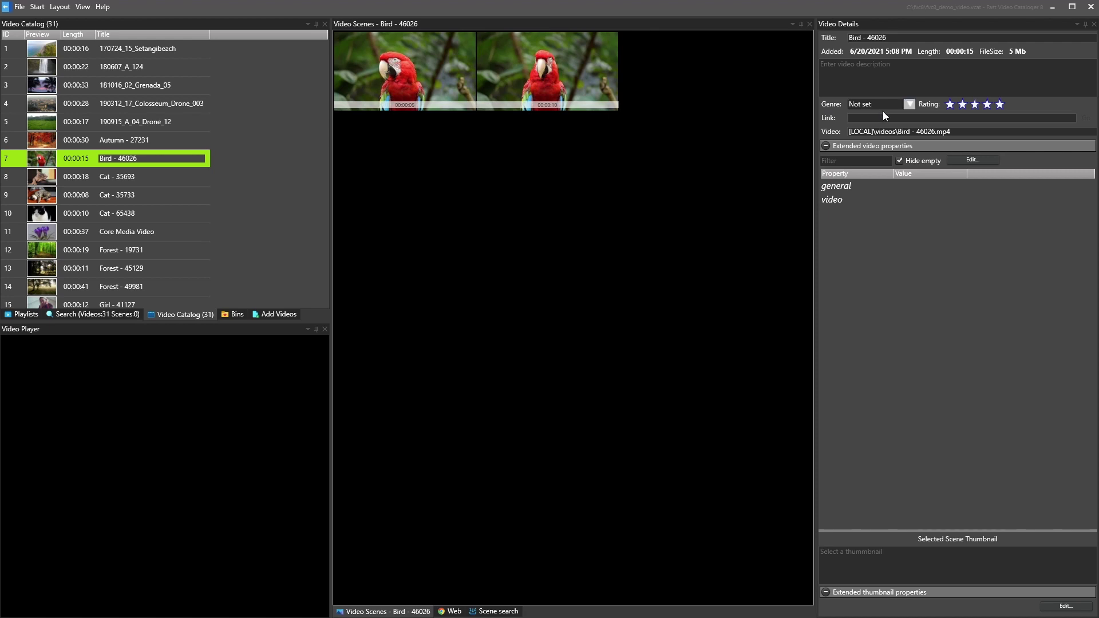
double_click(840, 184)
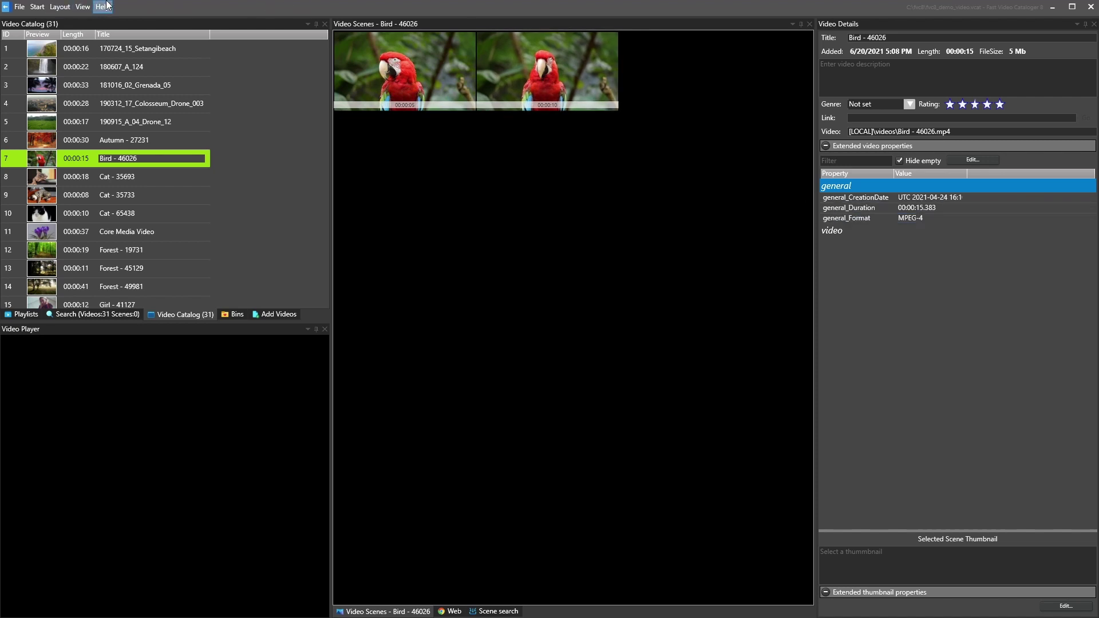
Show the Keywording panel on the right side, tabbed beside Video Details.
left_click(84, 5)
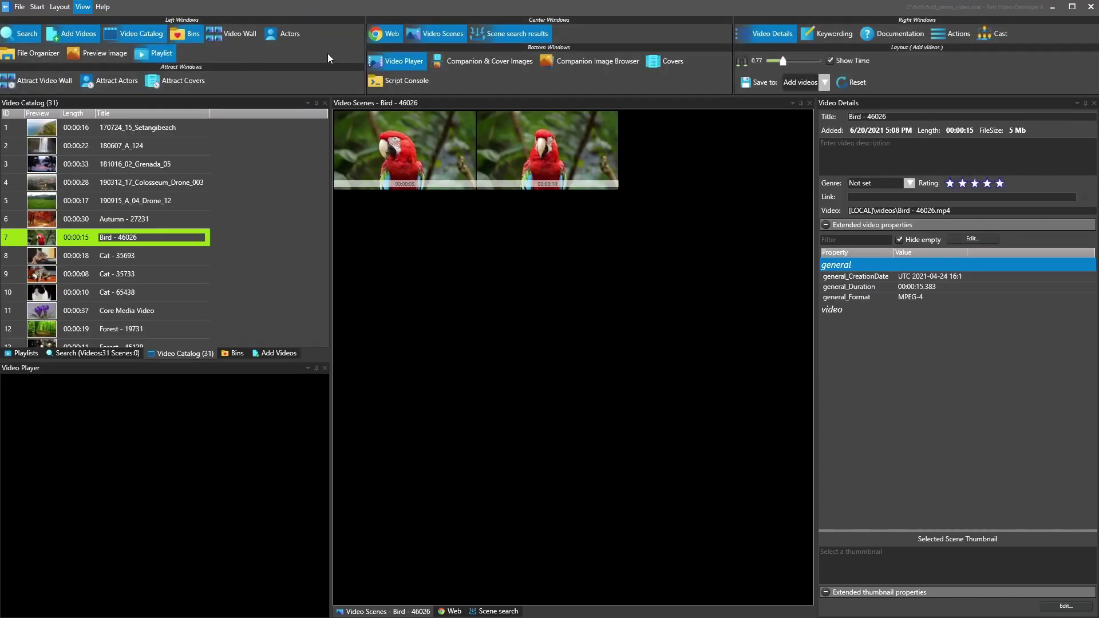
mouse_move(603, 118)
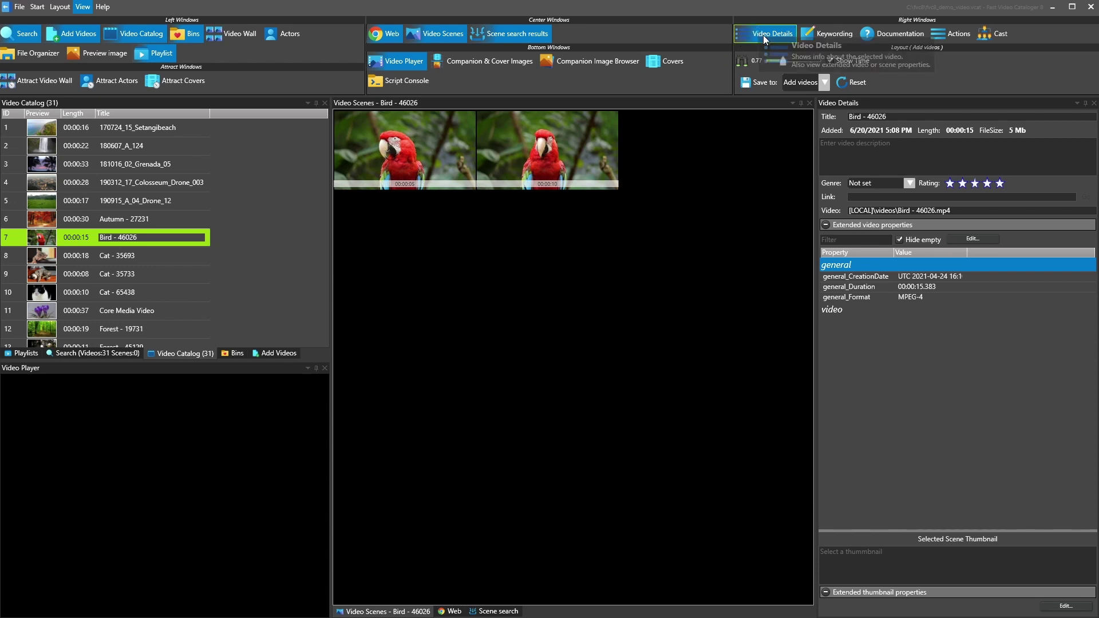
left_click(822, 36)
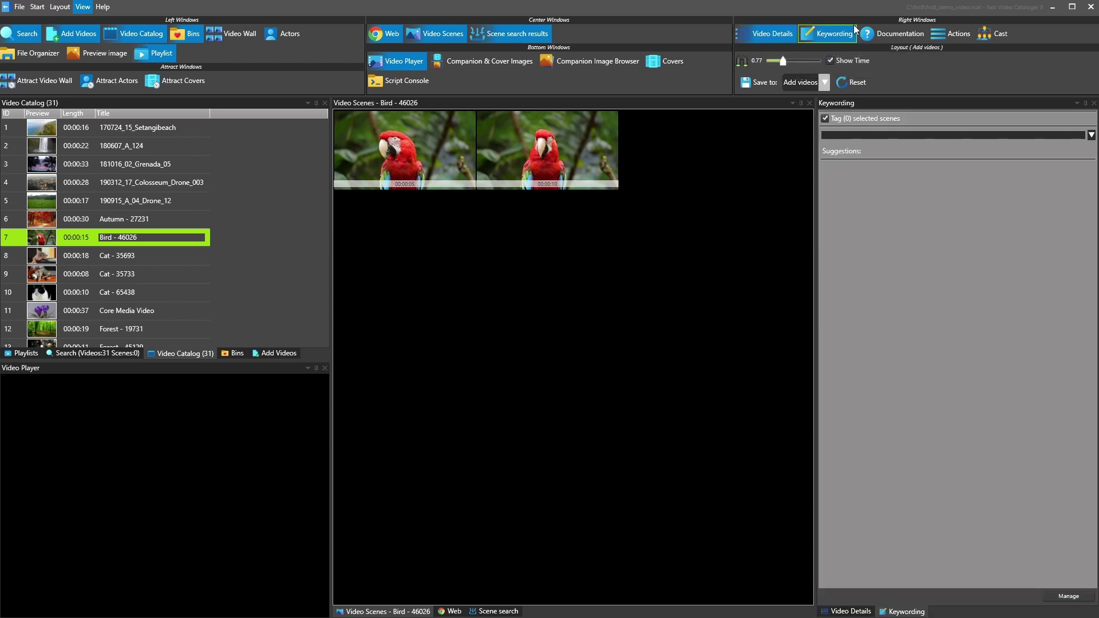
Add the Documentation and Actions panels to the right side beneath Keywording.
left_click(883, 33)
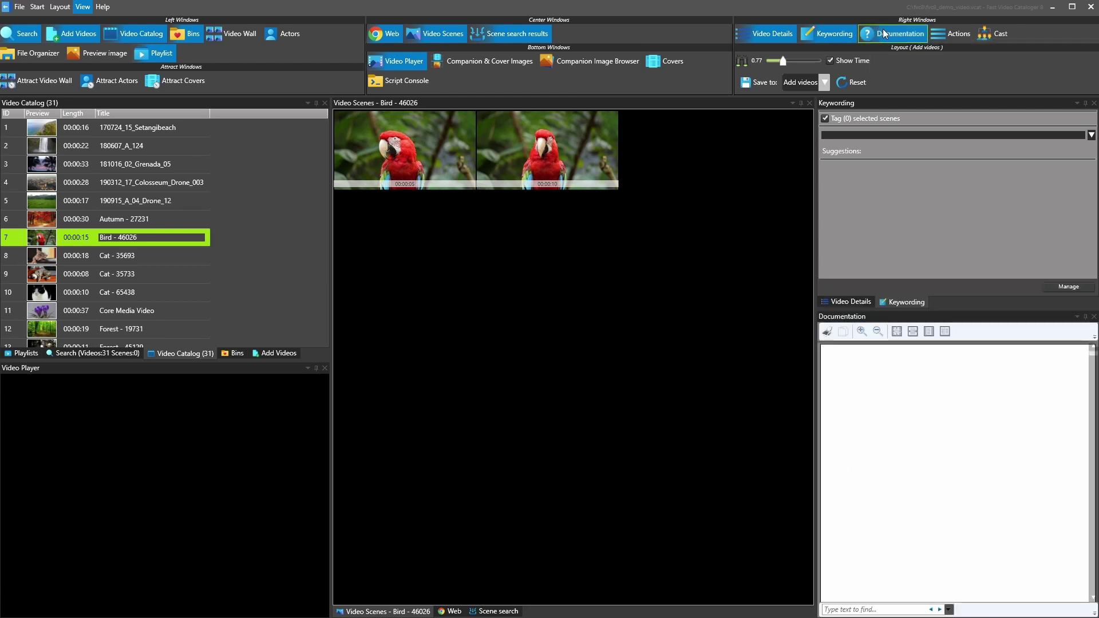
left_click(955, 33)
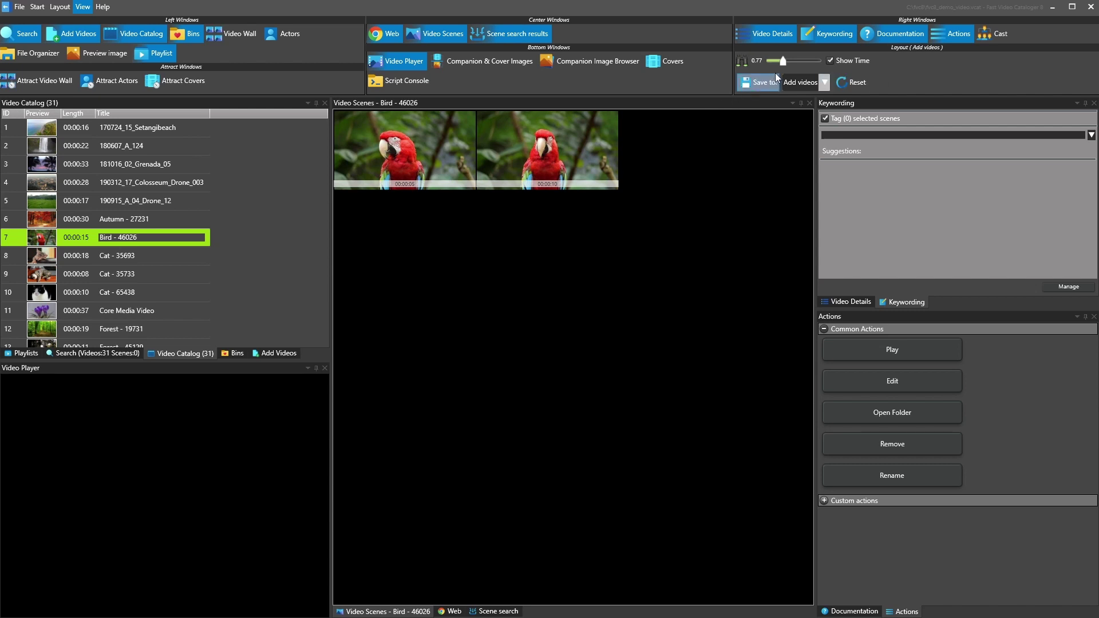
Enlarge the scene thumbnails and list the saved Layout presets, Add videos through Layout8.
left_click_drag(784, 60, 782, 61)
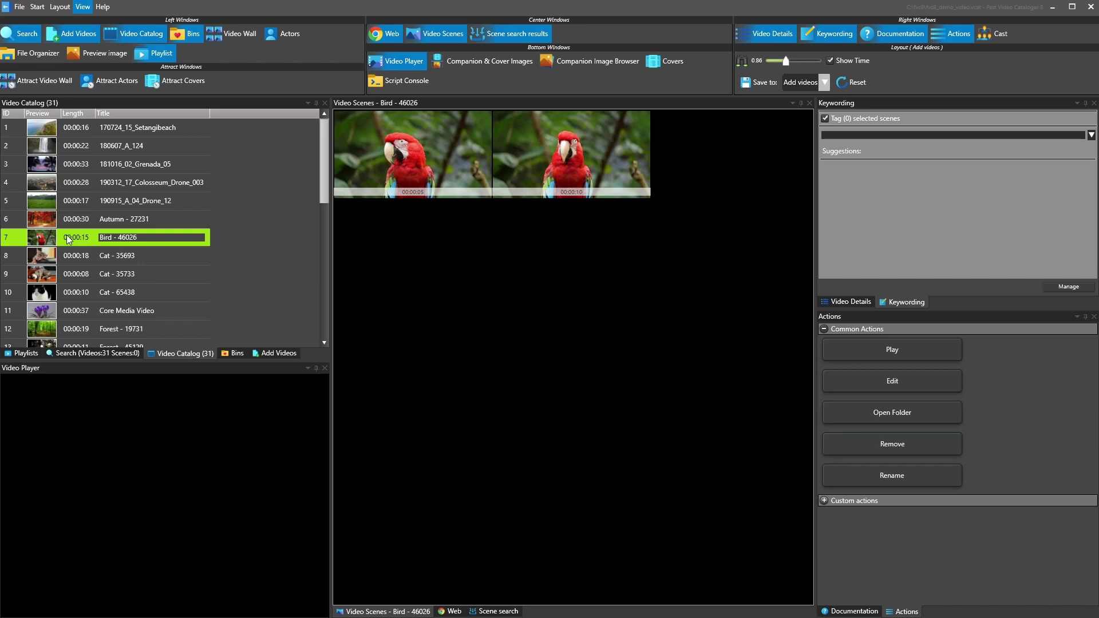
left_click(61, 7)
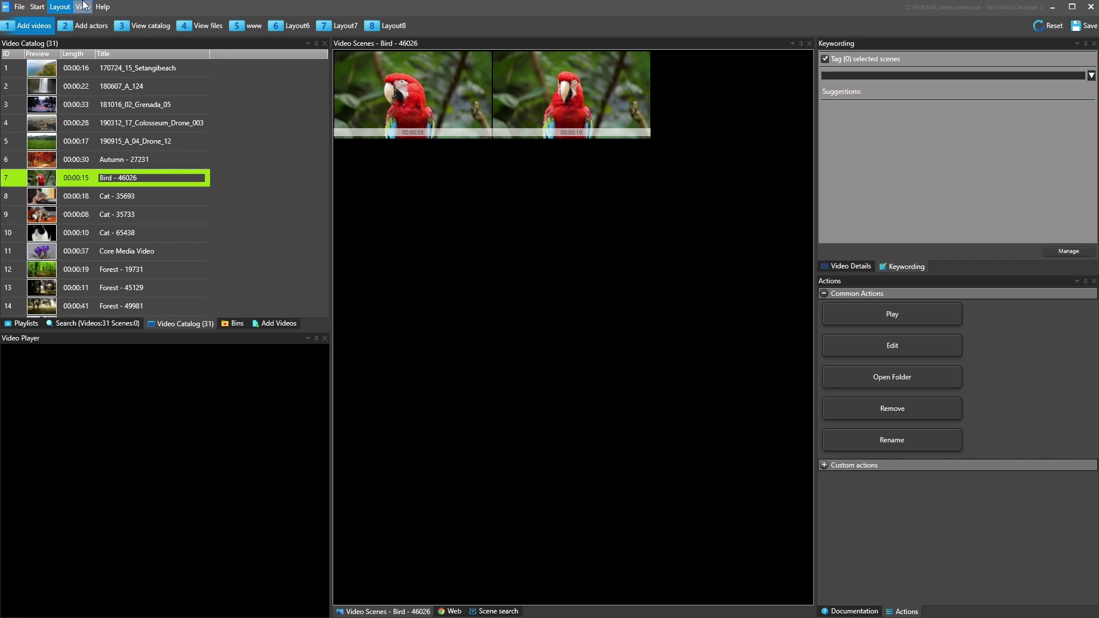
left_click(83, 7)
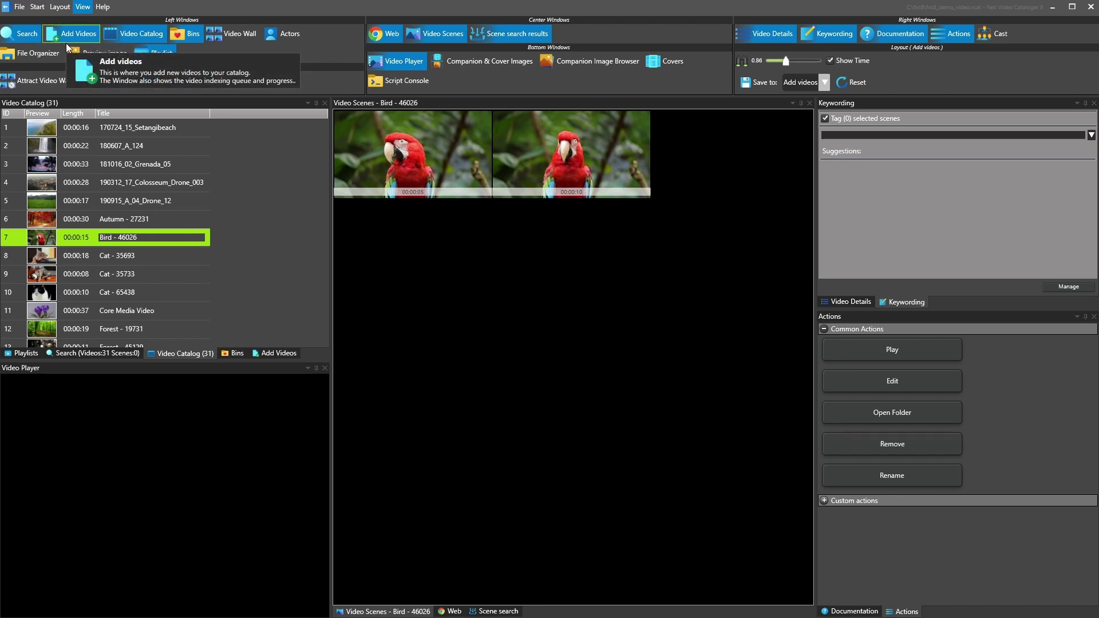
left_click(60, 7)
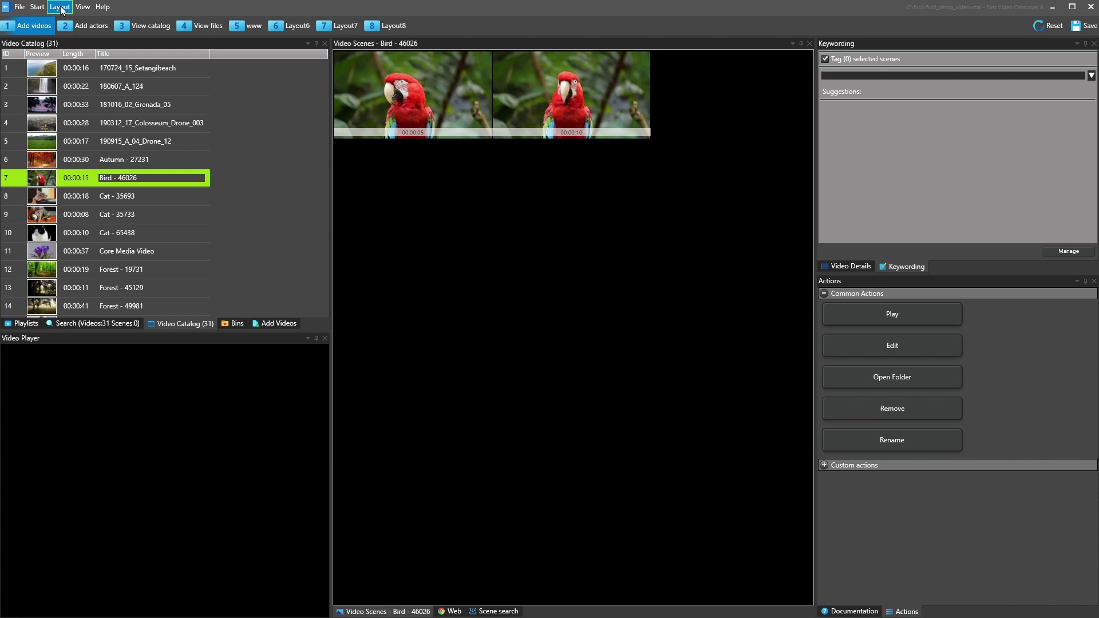